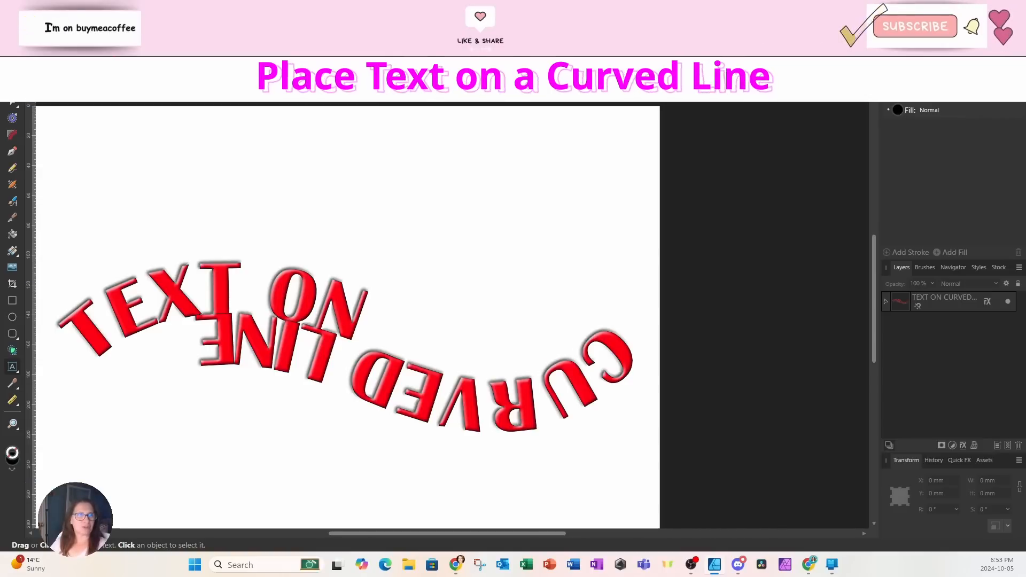
Create a new landscape A3 print document, 420 × 297 mm at 300 DPI
key(alt+f)
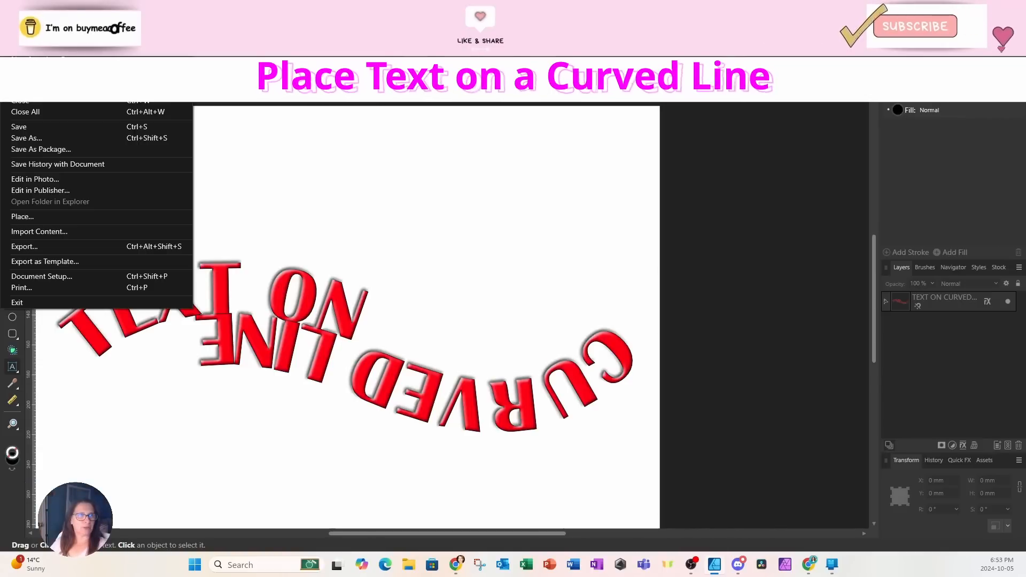
click(22, 25)
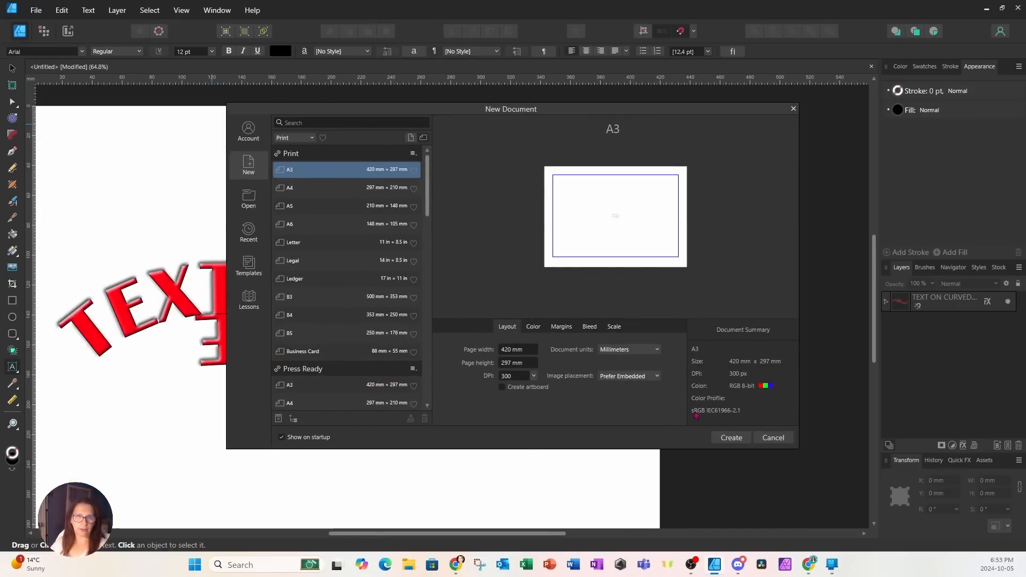
click(729, 438)
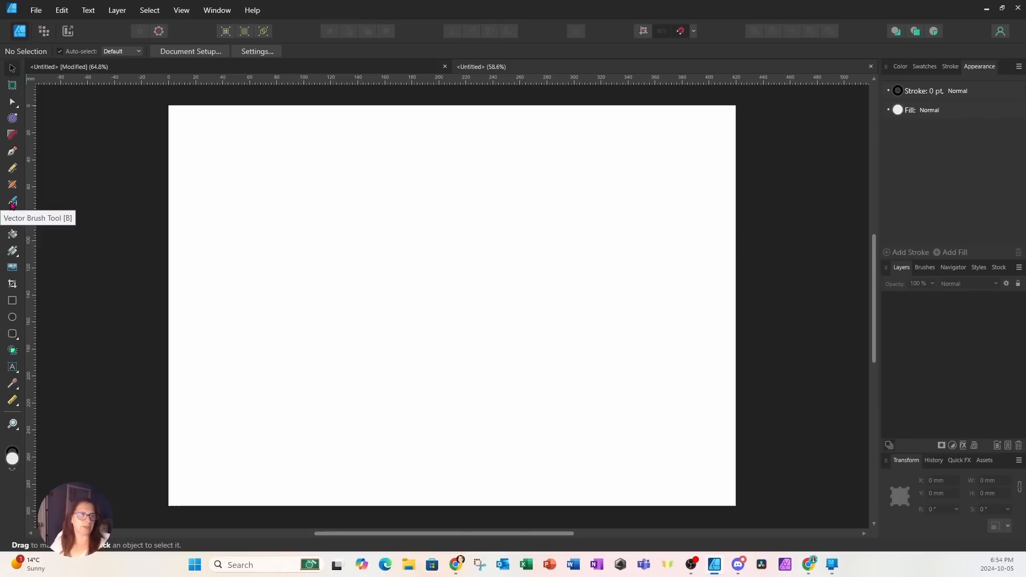
Draw a wavy line across the page with the Vector Brush and move its two inner nodes to about (168, 195) and (295, 196) mm
click(12, 204)
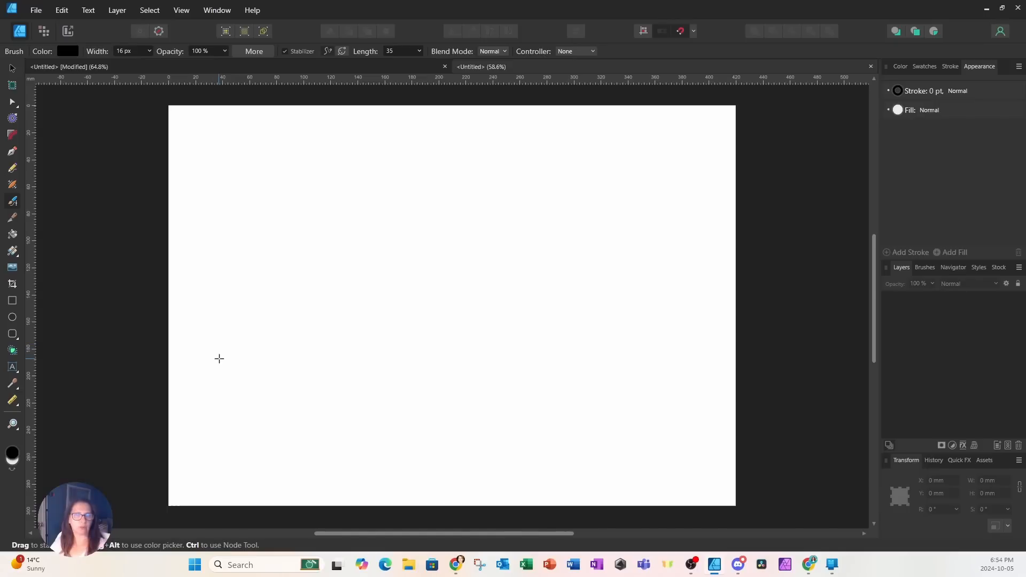
mouse_move(219, 359)
mouse_down()
mouse_move(240, 315)
mouse_move(289, 281)
mouse_move(337, 295)
mouse_move(385, 348)
mouse_move(417, 364)
mouse_move(463, 372)
mouse_move(539, 358)
mouse_move(572, 326)
mouse_move(594, 264)
mouse_up()
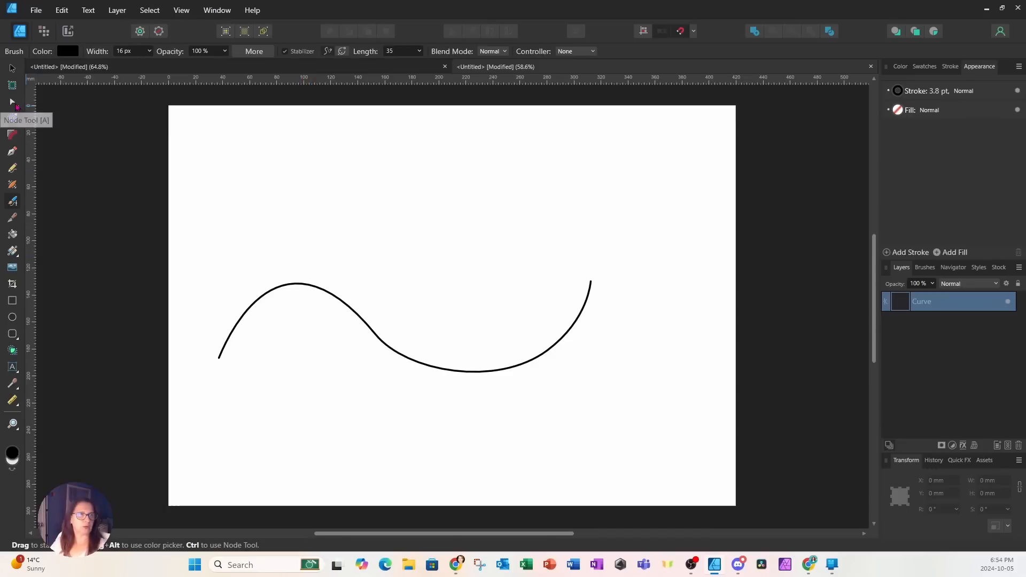
click(16, 107)
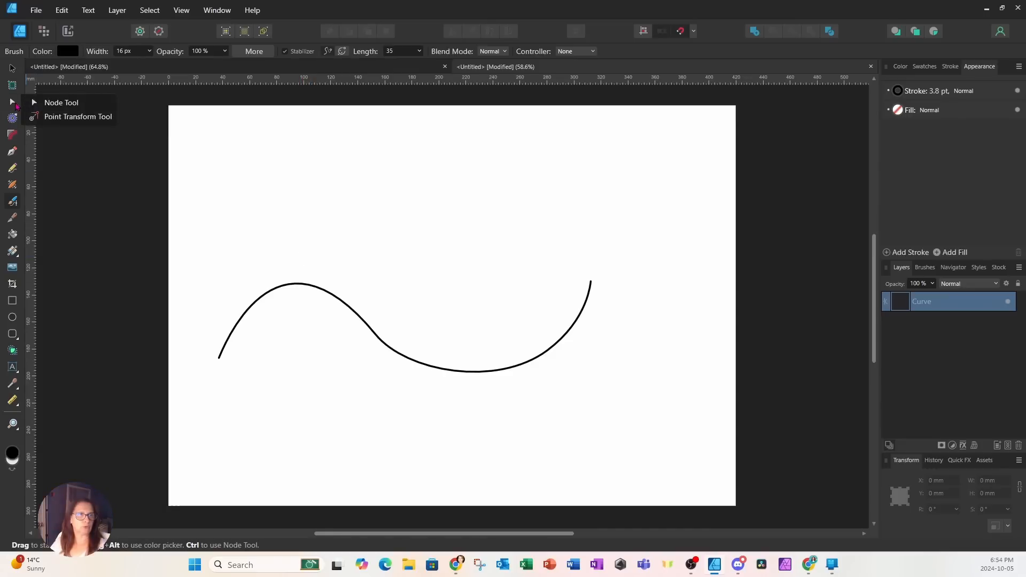
click(59, 104)
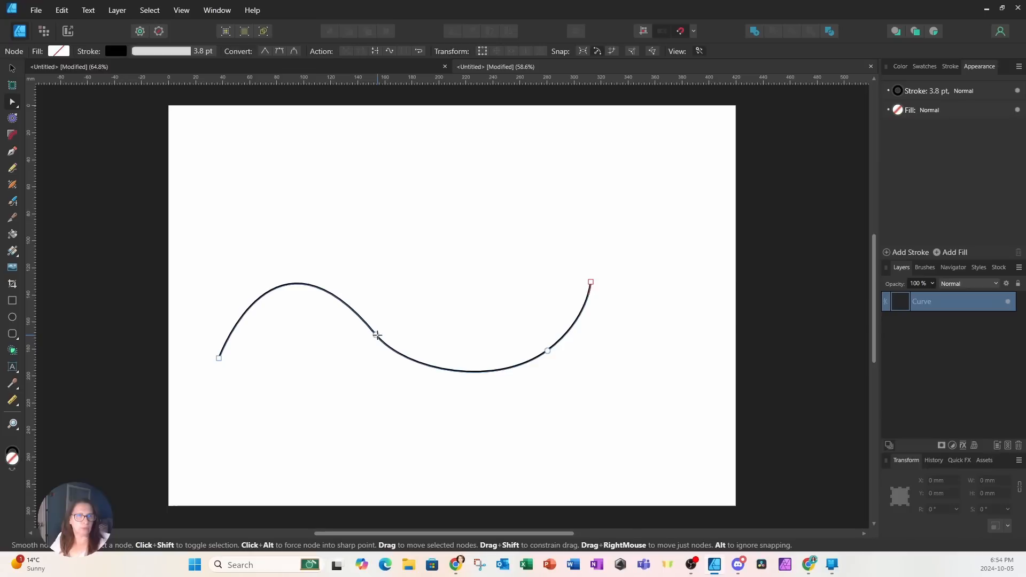
drag(377, 335, 396, 369)
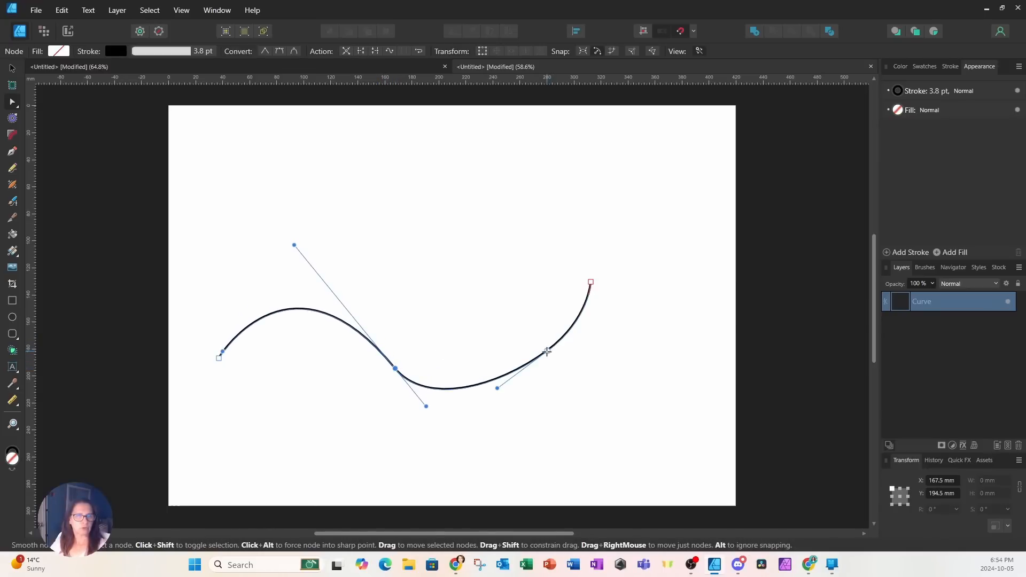
drag(548, 351, 567, 370)
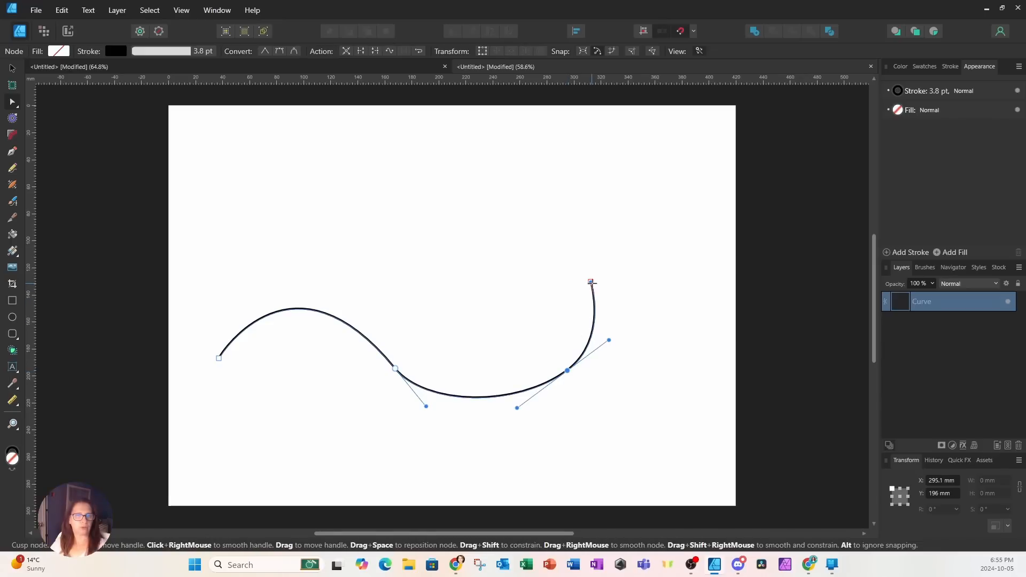
Try pulling out the curve's right end handle twice, undoing each attempt, and flatten the neighbouring node's handle slightly
drag(590, 283, 627, 308)
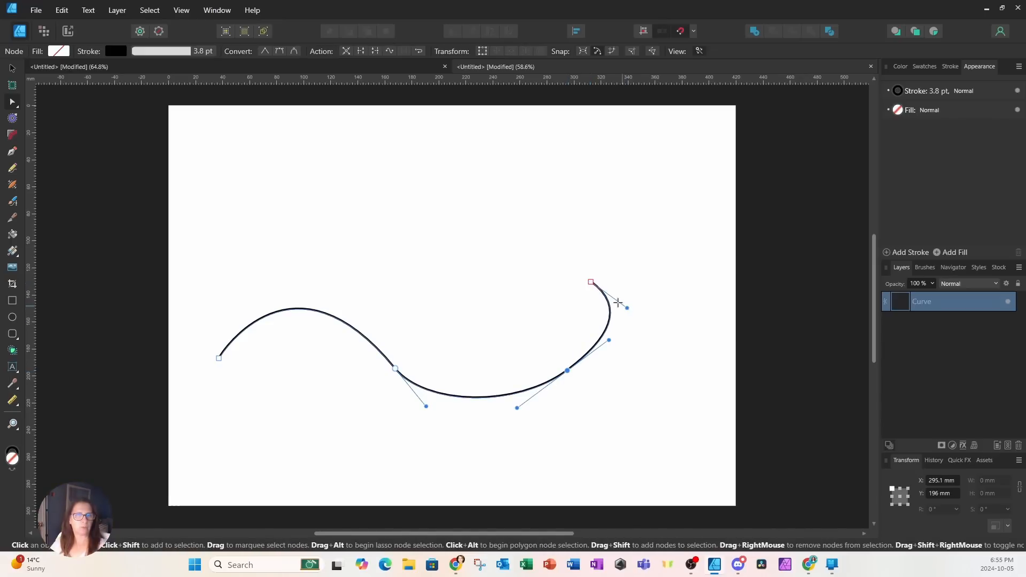
click(62, 10)
click(60, 20)
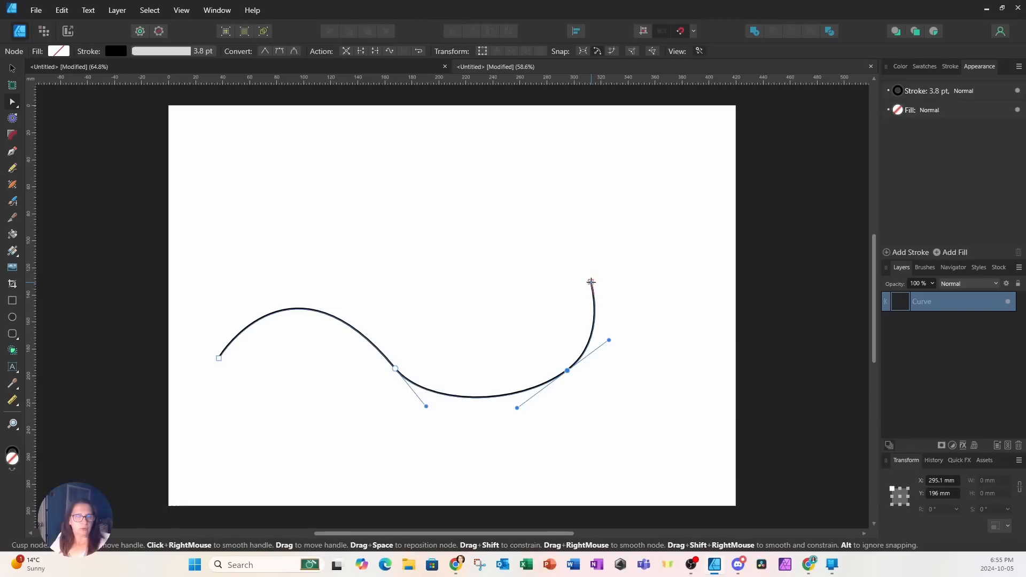
mouse_move(591, 282)
mouse_down()
mouse_move(611, 295)
mouse_move(591, 291)
mouse_up()
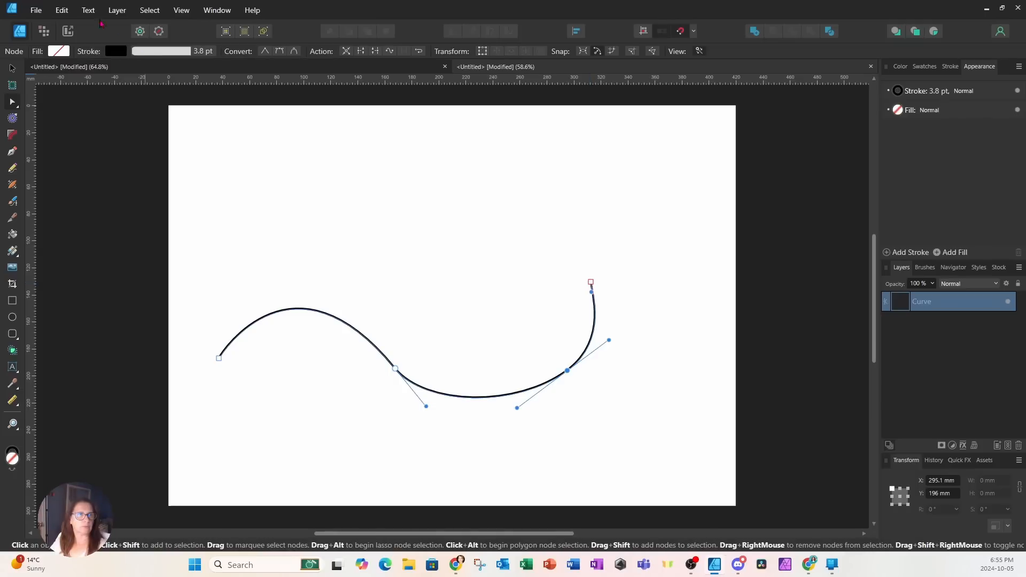
click(62, 10)
click(63, 22)
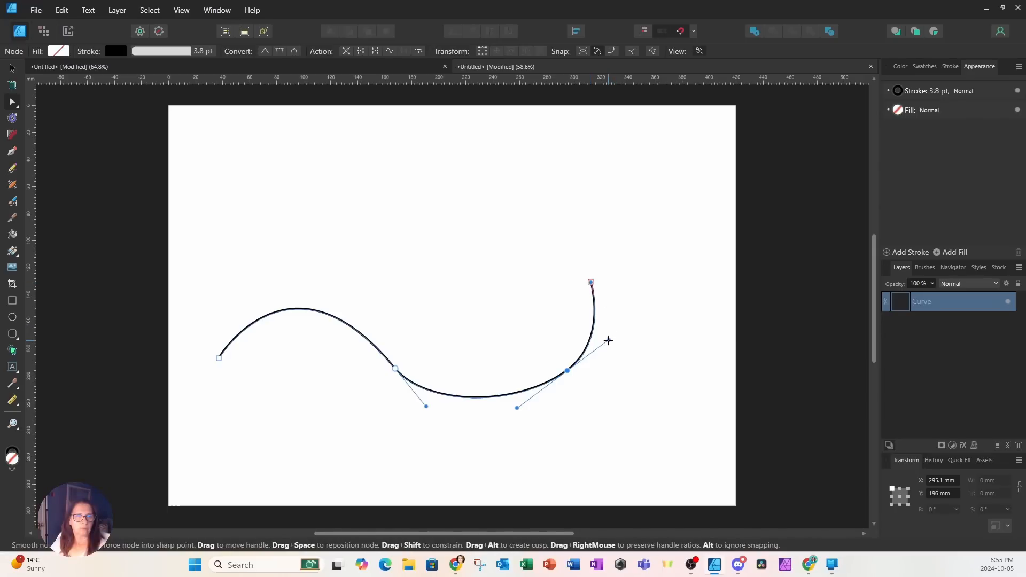
mouse_move(608, 340)
mouse_down()
mouse_move(593, 335)
mouse_move(614, 354)
mouse_up()
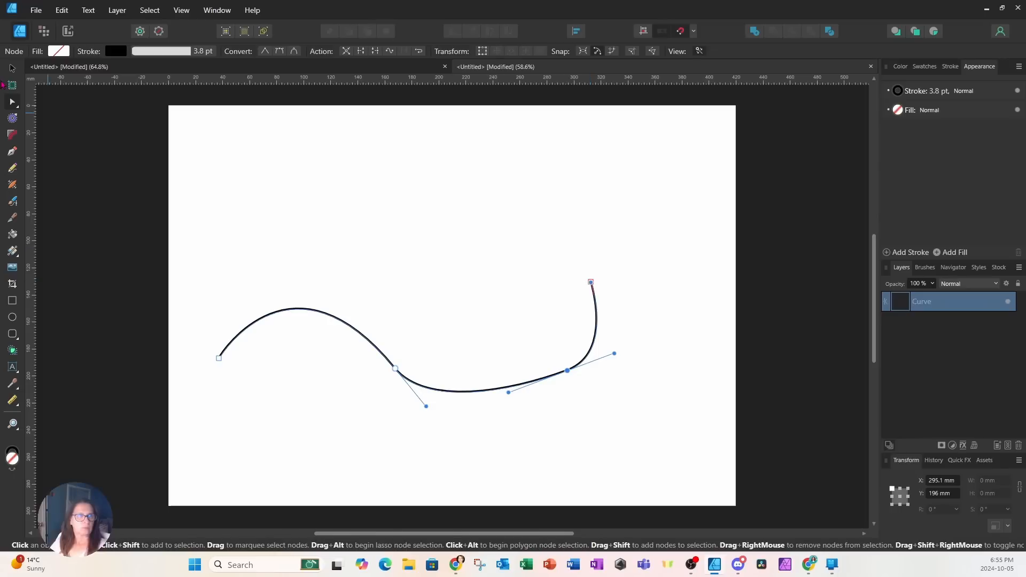
Try transforming the whole curve from its right end node with the Point Transform Tool, and undo the change
click(13, 103)
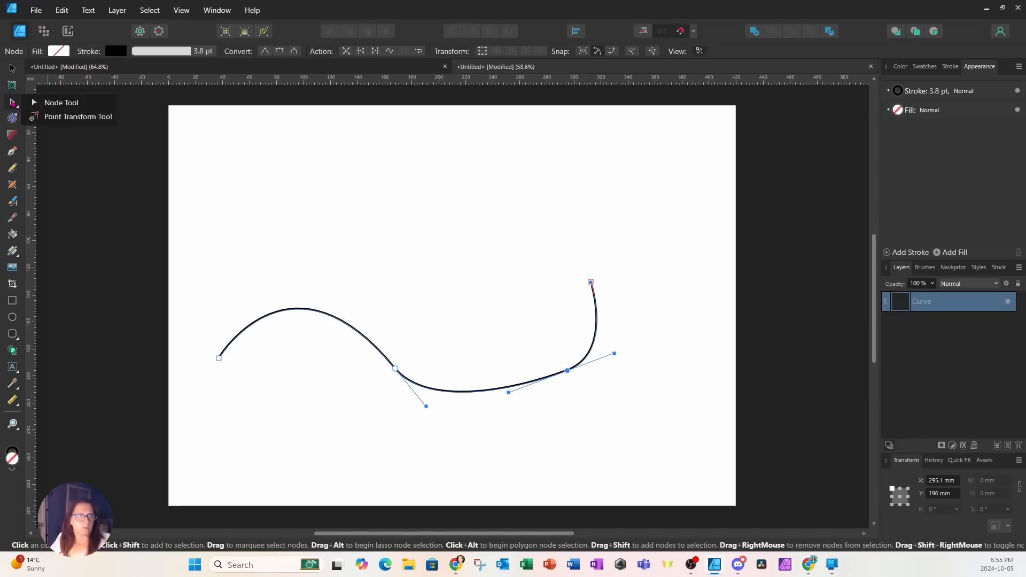
click(60, 117)
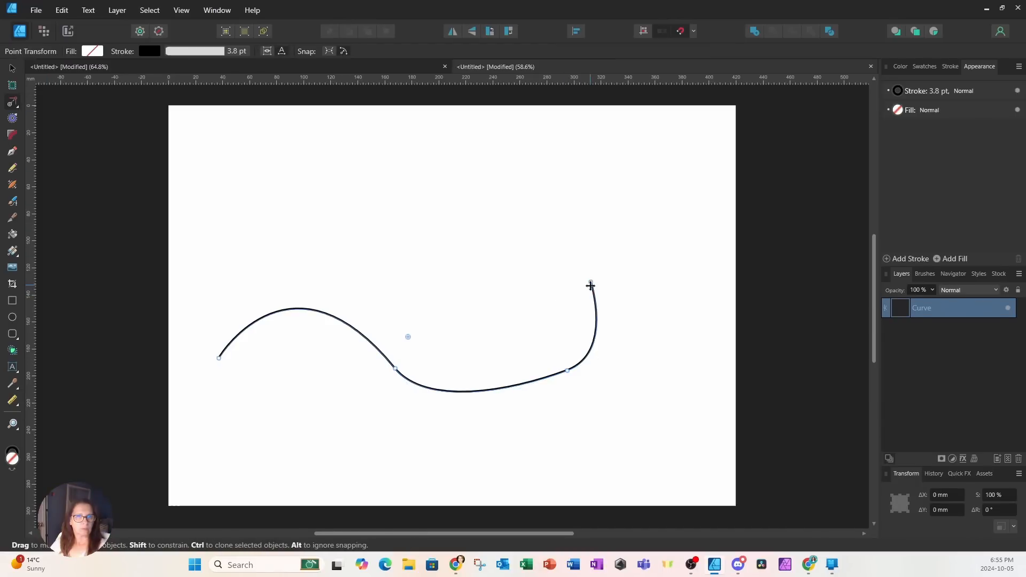
mouse_move(591, 284)
mouse_down()
mouse_move(610, 283)
mouse_move(630, 319)
mouse_move(513, 289)
mouse_up()
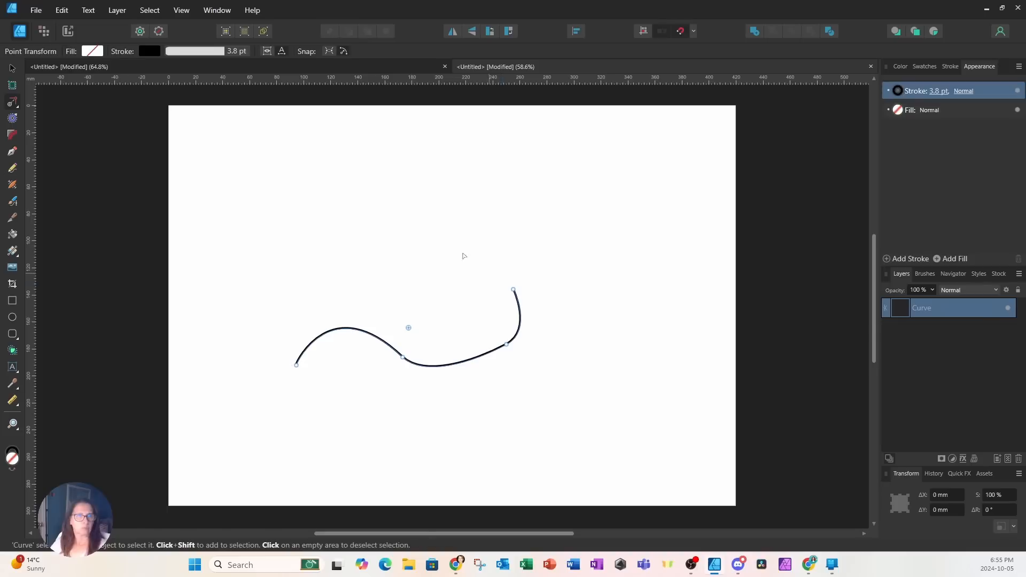
click(66, 14)
click(59, 24)
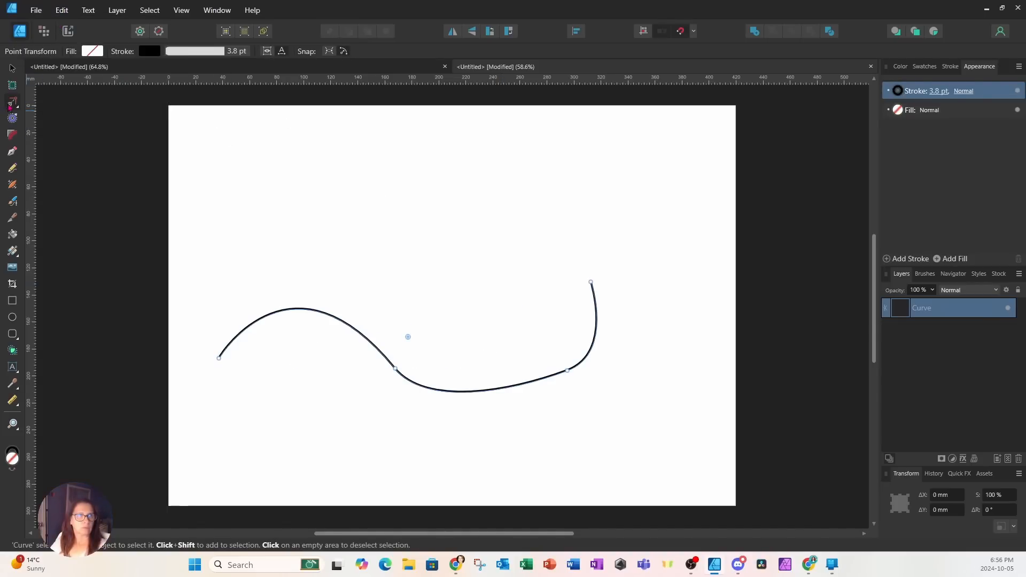
Try bending the curve's right end inward with the Node Tool, undo it, and extend the end node's handle downward along the curve
click(16, 106)
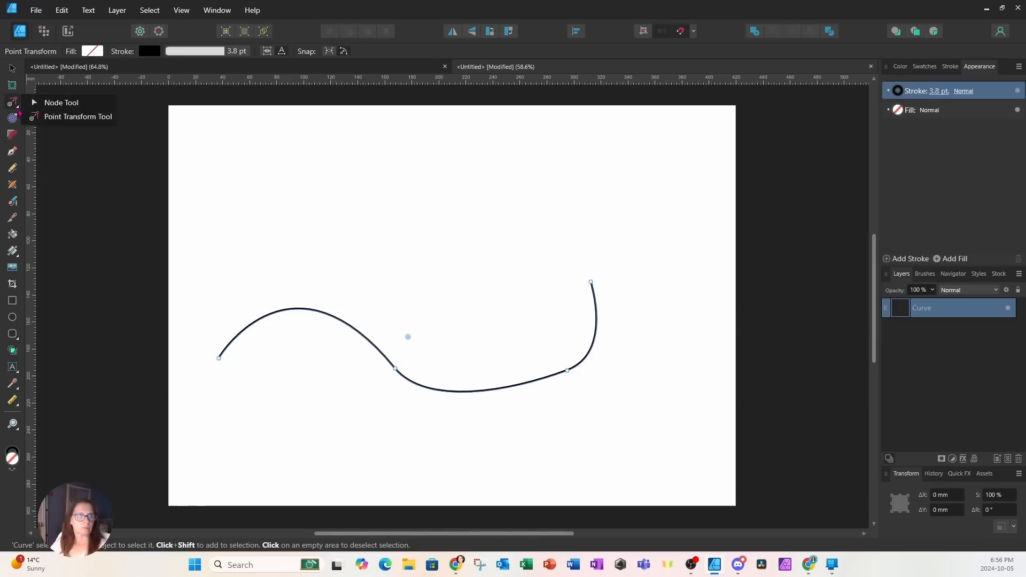
click(33, 104)
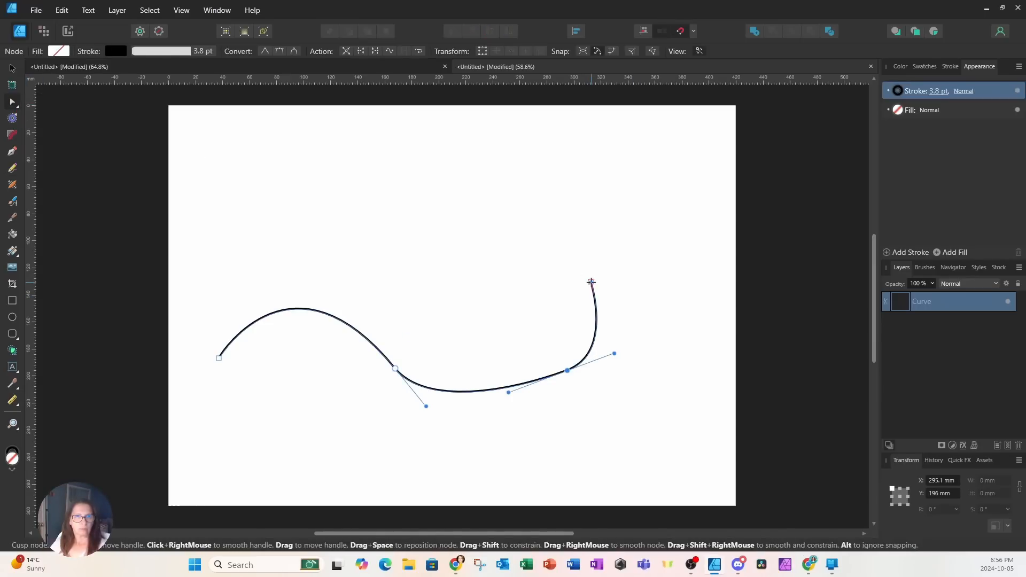
drag(591, 282, 556, 322)
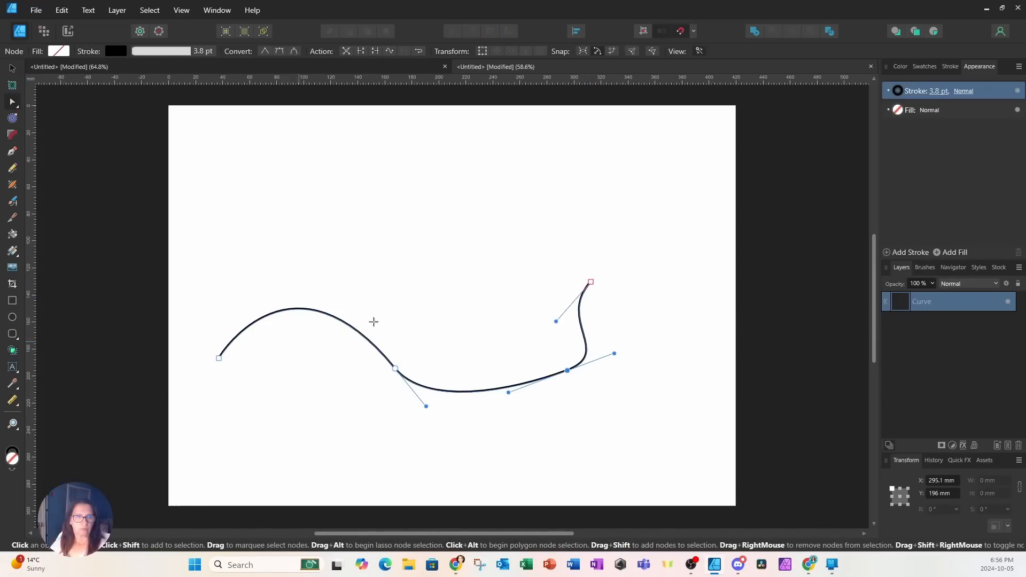
click(62, 11)
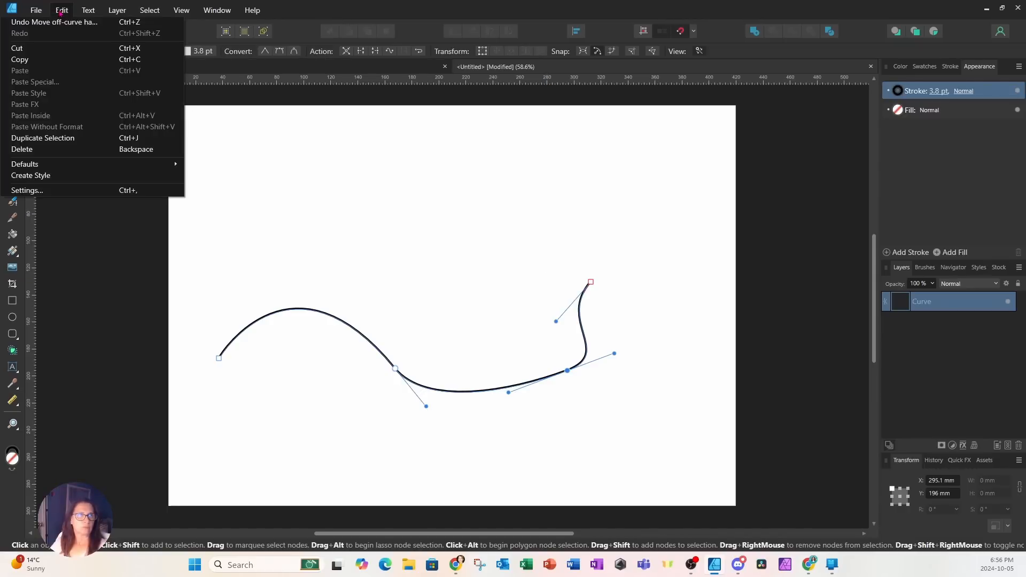
click(62, 22)
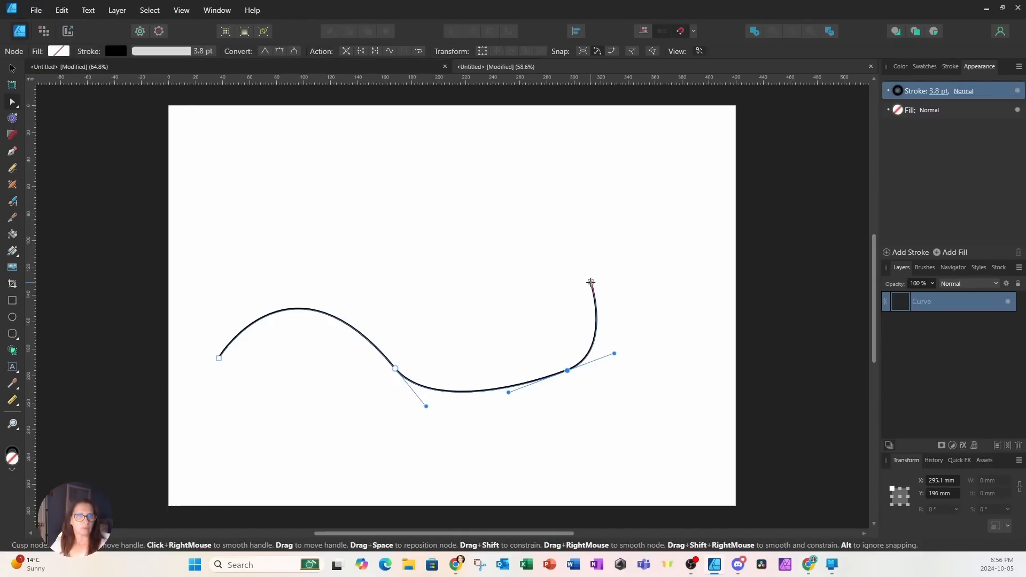
drag(591, 282, 598, 327)
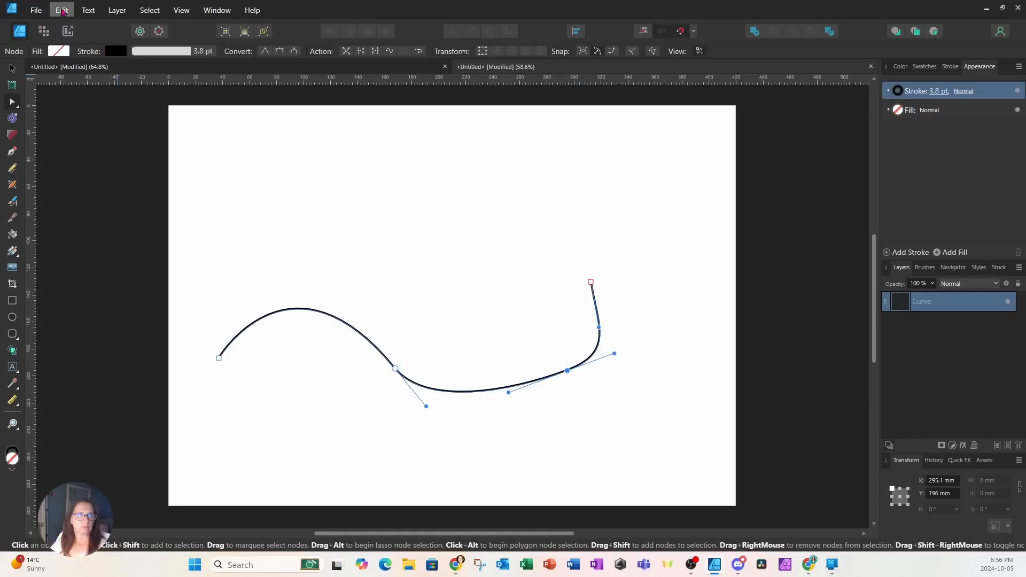
Delete the curve and draw a new, gentler wavy line across the middle of the page with the Vector Brush
click(12, 68)
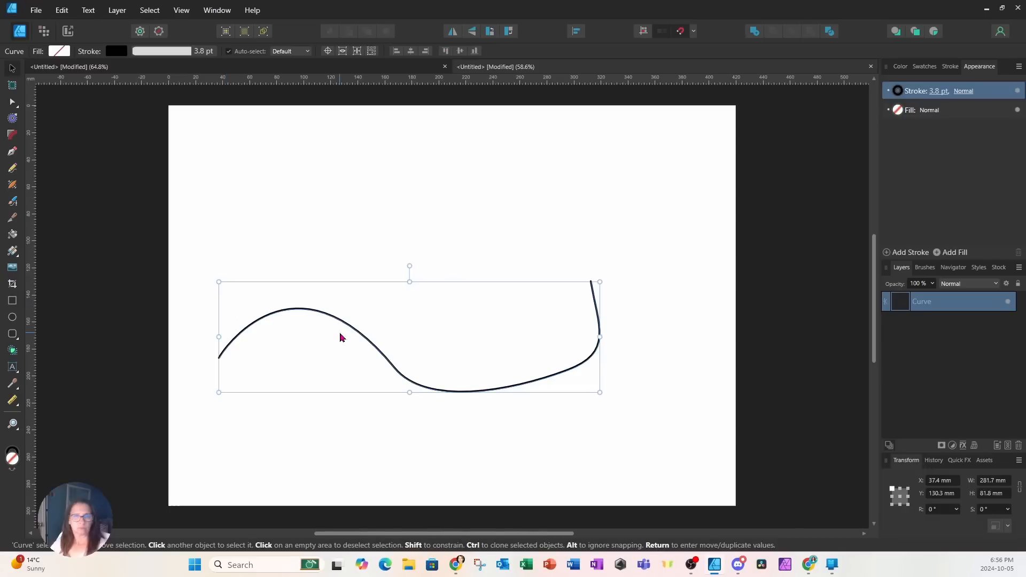
key(Delete)
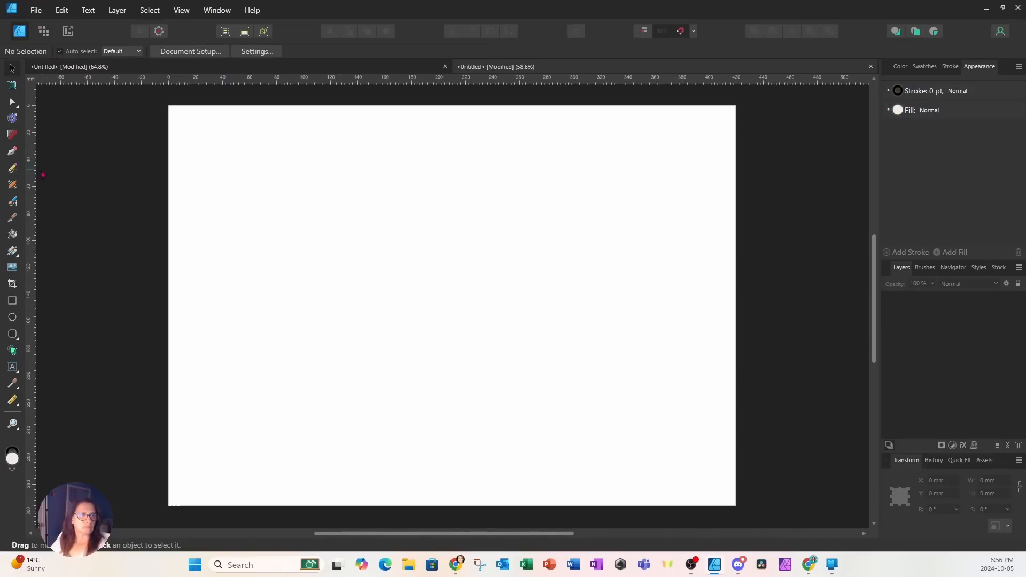
click(13, 201)
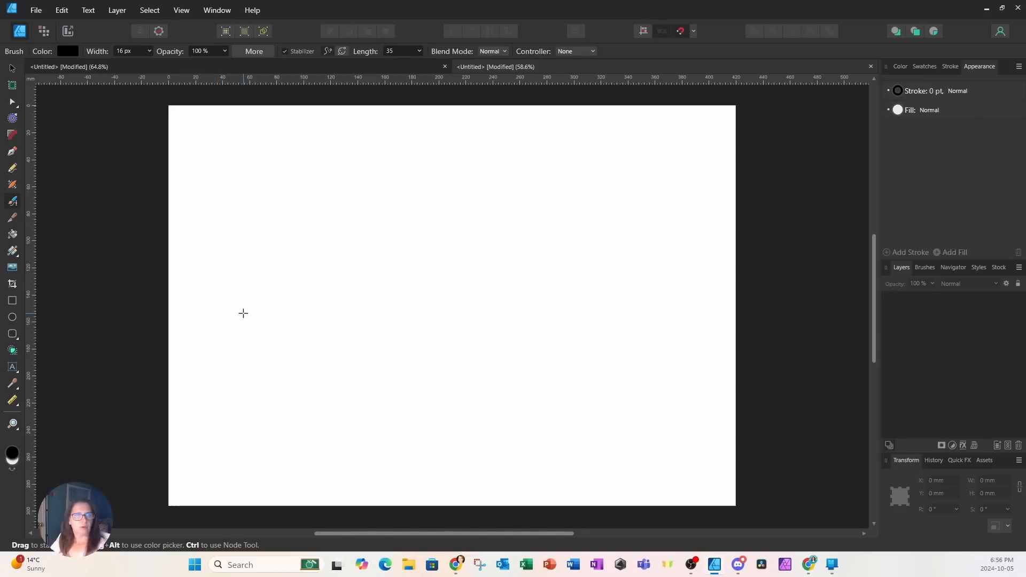
mouse_move(244, 313)
mouse_down()
mouse_move(295, 275)
mouse_move(338, 272)
mouse_move(393, 289)
mouse_move(443, 335)
mouse_move(496, 344)
mouse_move(564, 314)
mouse_move(600, 266)
mouse_up()
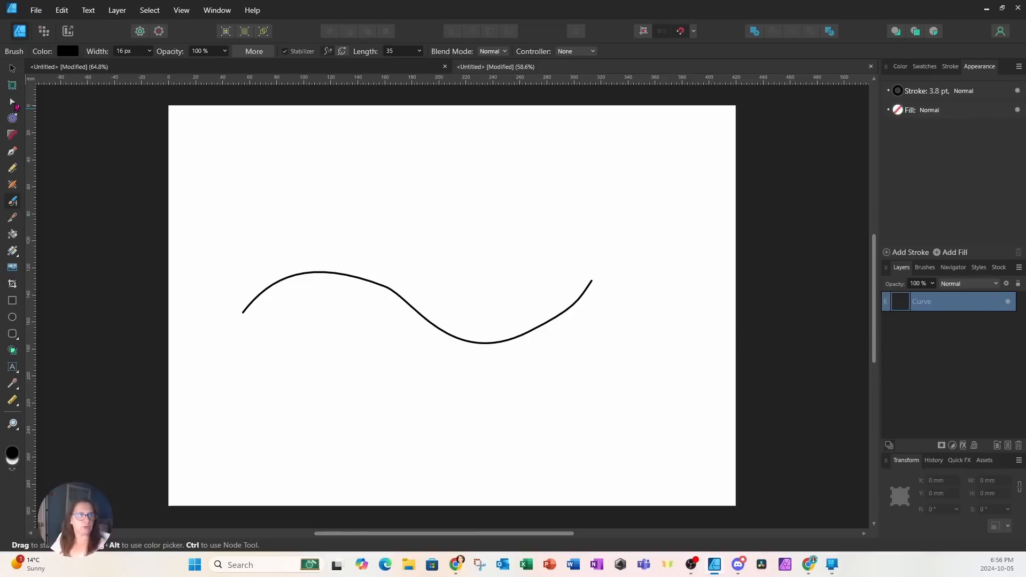
Move the new curve's two inner nodes to about (171, 125) mm and (282, 171) mm with the Node Tool
click(15, 103)
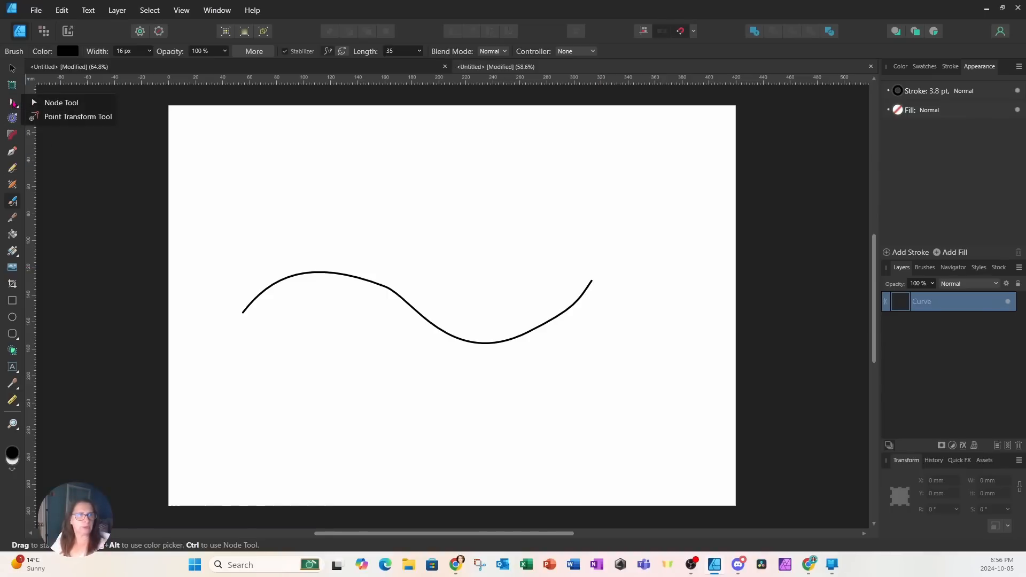
click(56, 103)
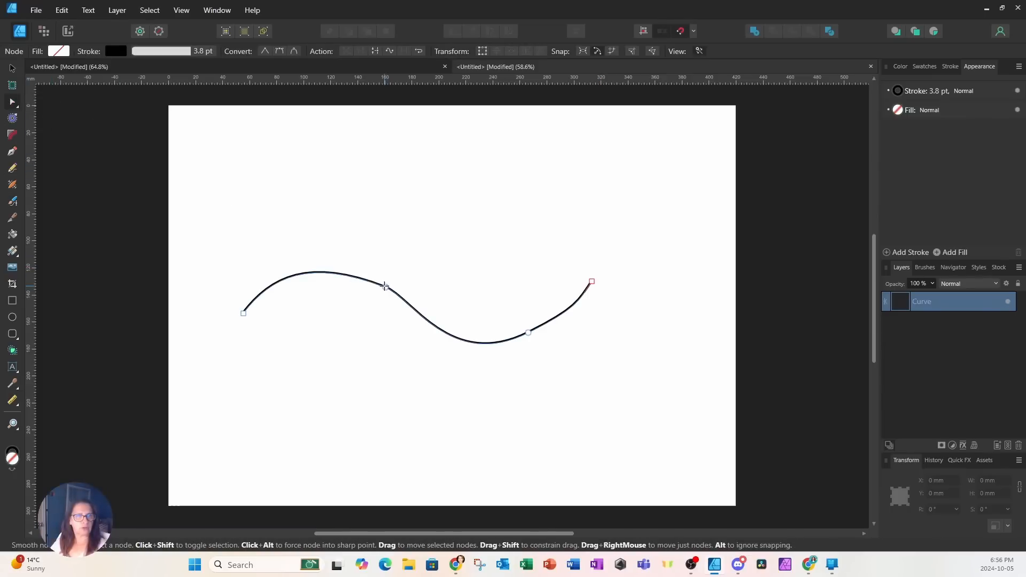
drag(384, 288, 399, 274)
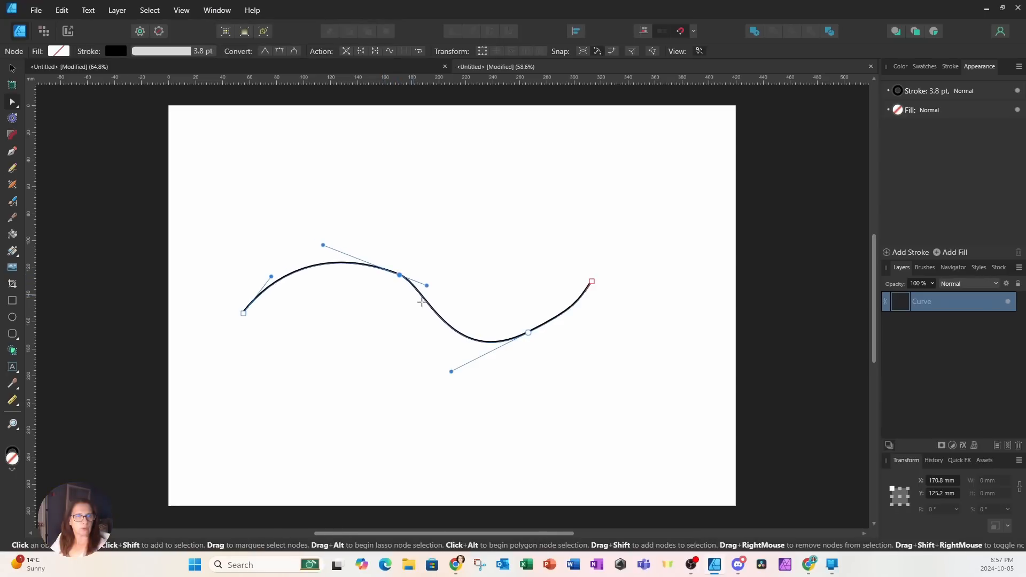
drag(528, 332, 549, 336)
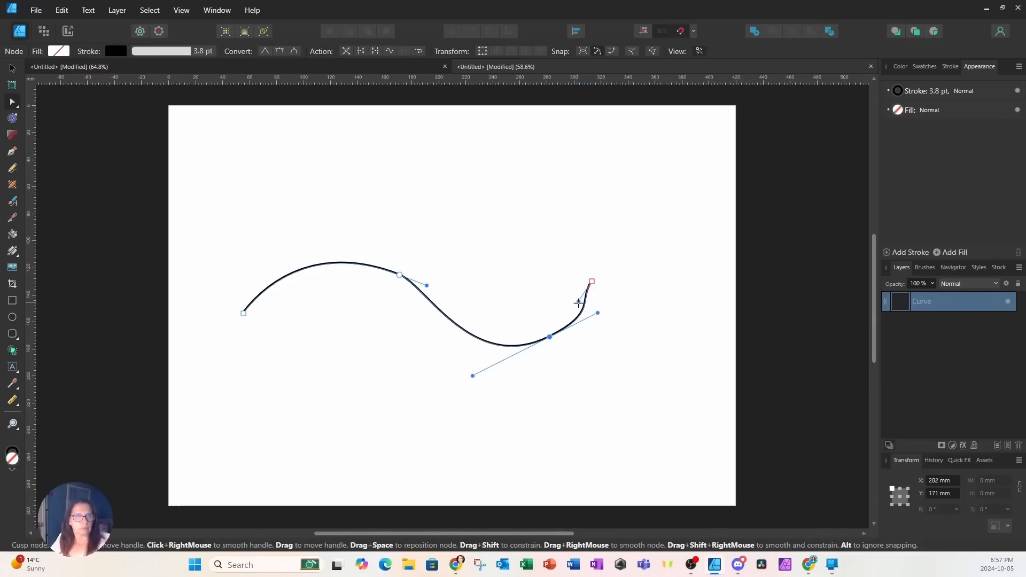
Adjust the handles of the curve's right end node and second inner node, and convert the selected inner node to smooth
drag(578, 302, 588, 303)
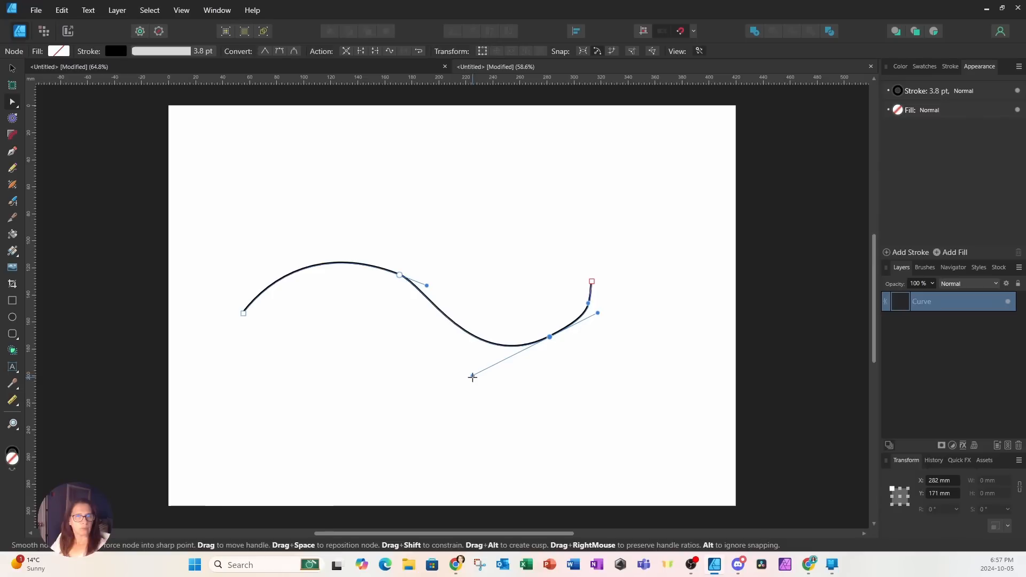
drag(471, 374, 429, 378)
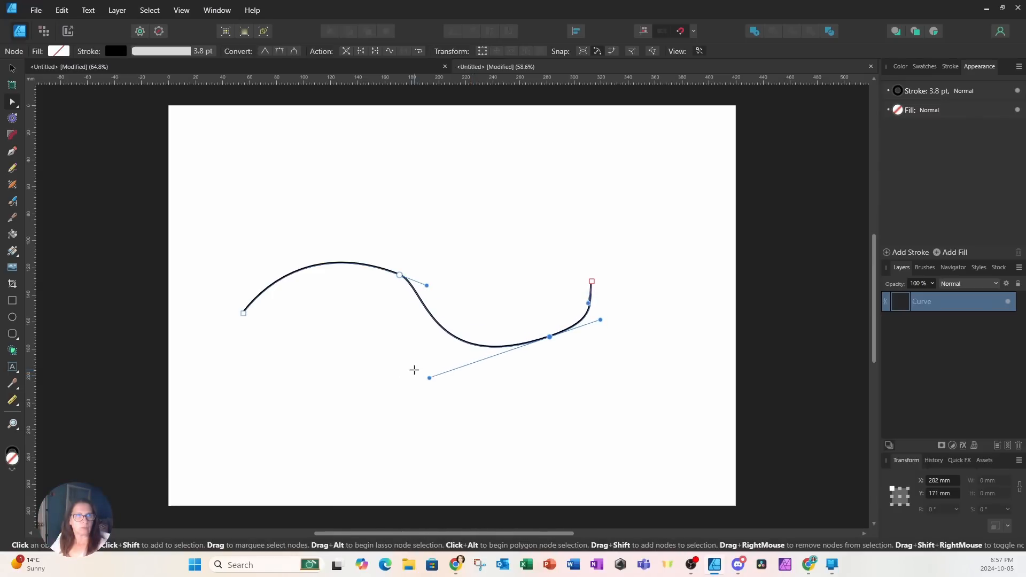
click(280, 53)
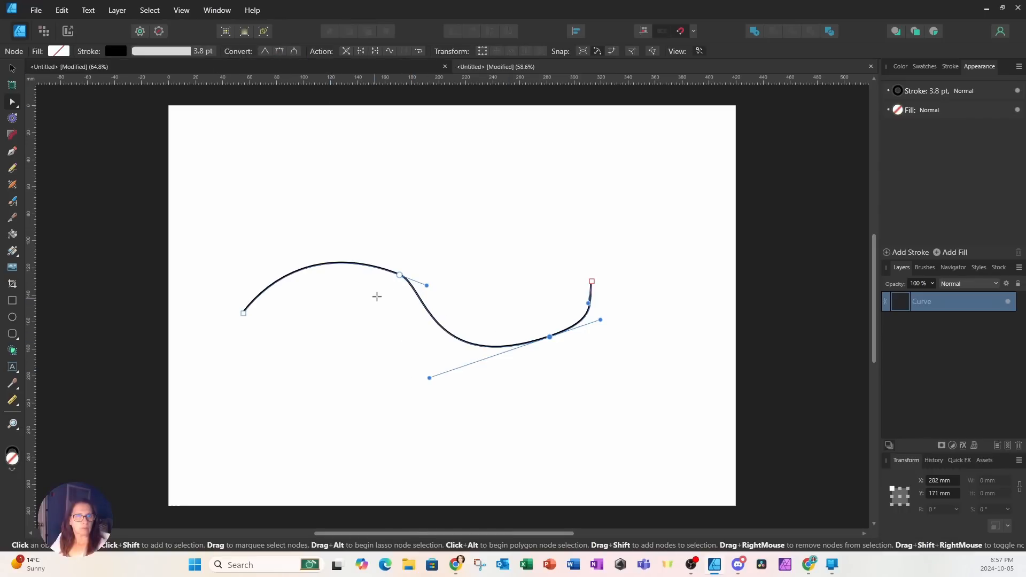
Try moving the curve's first inner node to about (174, 123) mm, and undo the move
mouse_move(399, 275)
mouse_down()
mouse_move(390, 286)
mouse_move(405, 272)
mouse_up()
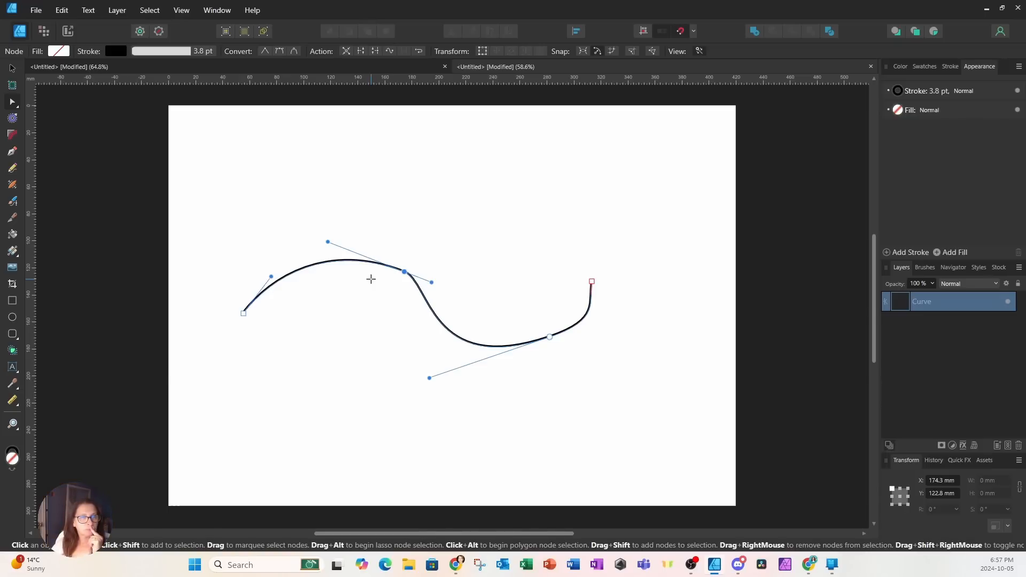
click(63, 11)
click(59, 23)
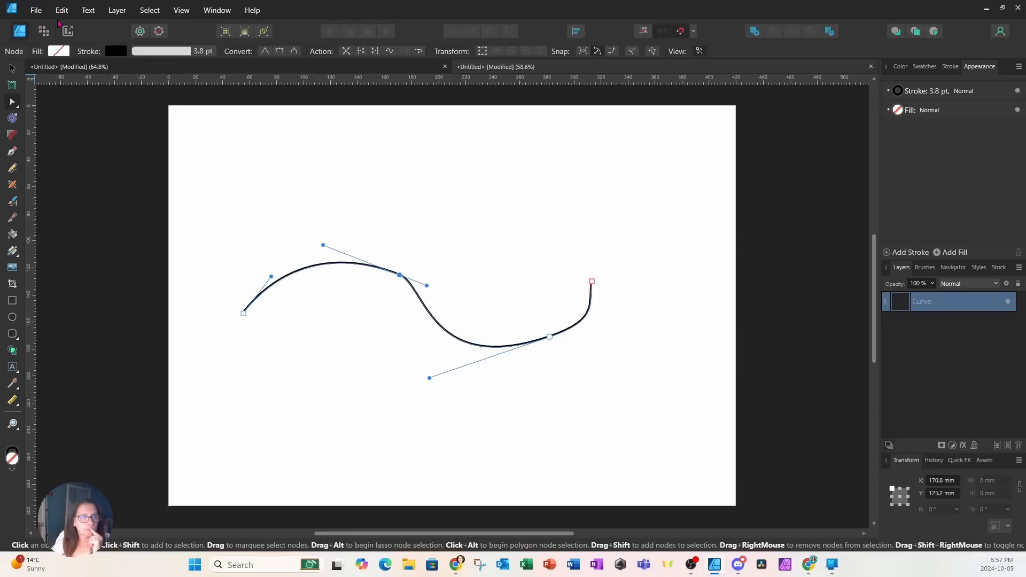
click(62, 10)
click(61, 23)
click(62, 11)
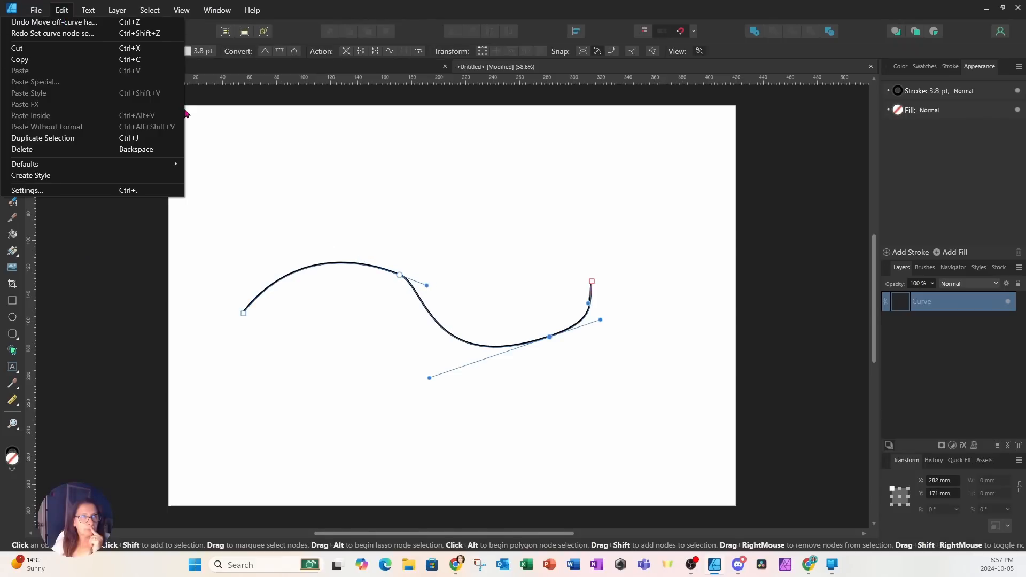
Move the first inner node to about (163, 127) mm and the second to about (273, 165) mm, flattening the second node's handles
click(402, 275)
mouse_move(402, 276)
mouse_down()
mouse_move(364, 277)
mouse_move(388, 277)
mouse_up()
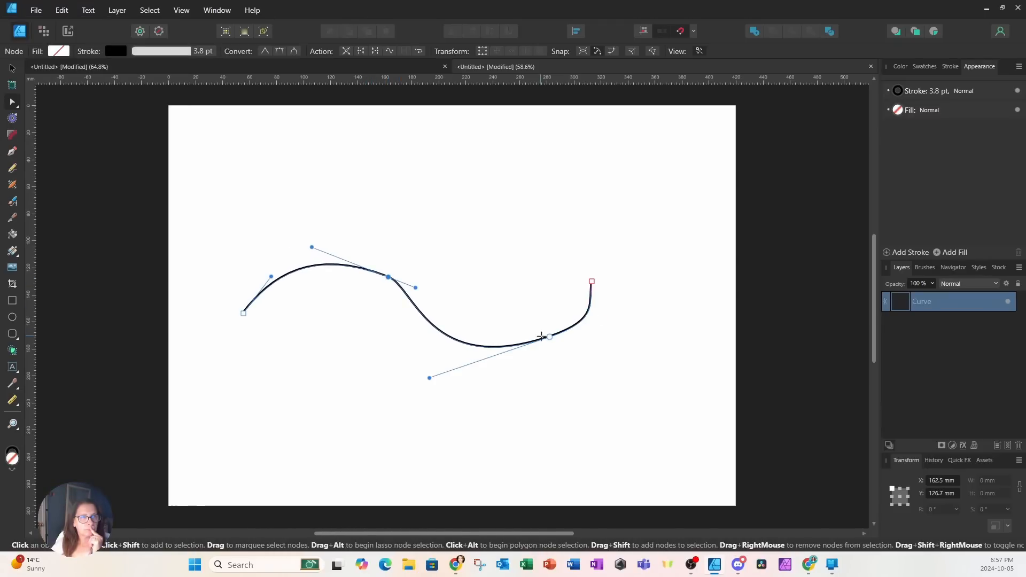
mouse_move(549, 338)
mouse_down()
mouse_move(517, 344)
mouse_move(535, 330)
mouse_up()
drag(416, 369, 438, 342)
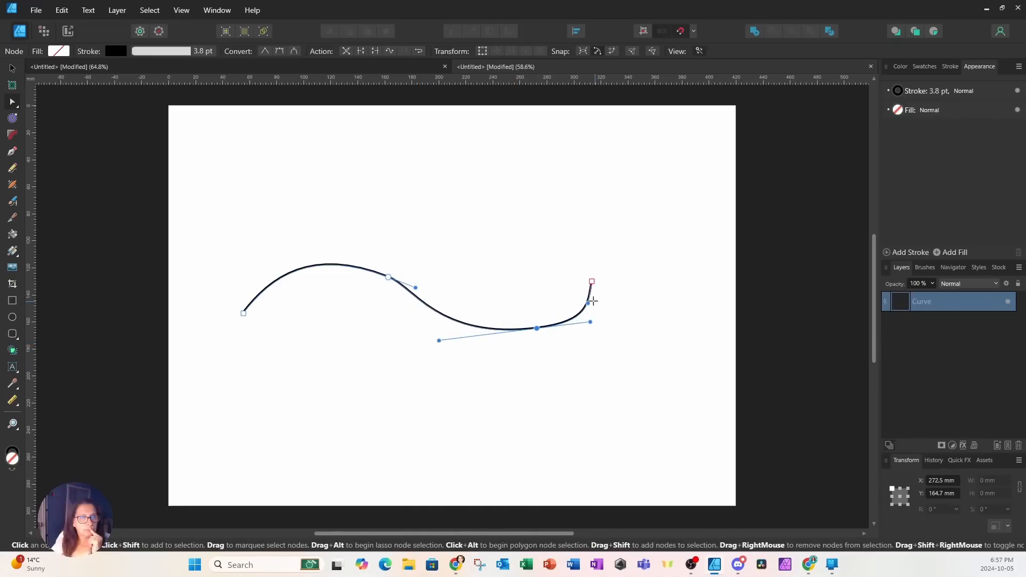
Reshape the right end node's handle and move the second inner node to about (246, 172) mm
drag(585, 304, 530, 326)
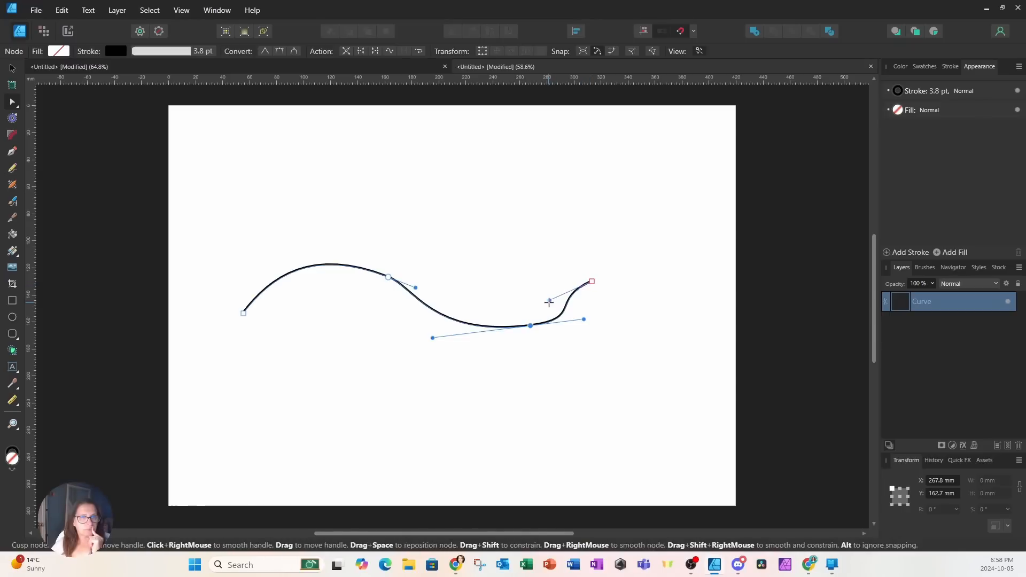
drag(548, 300, 515, 336)
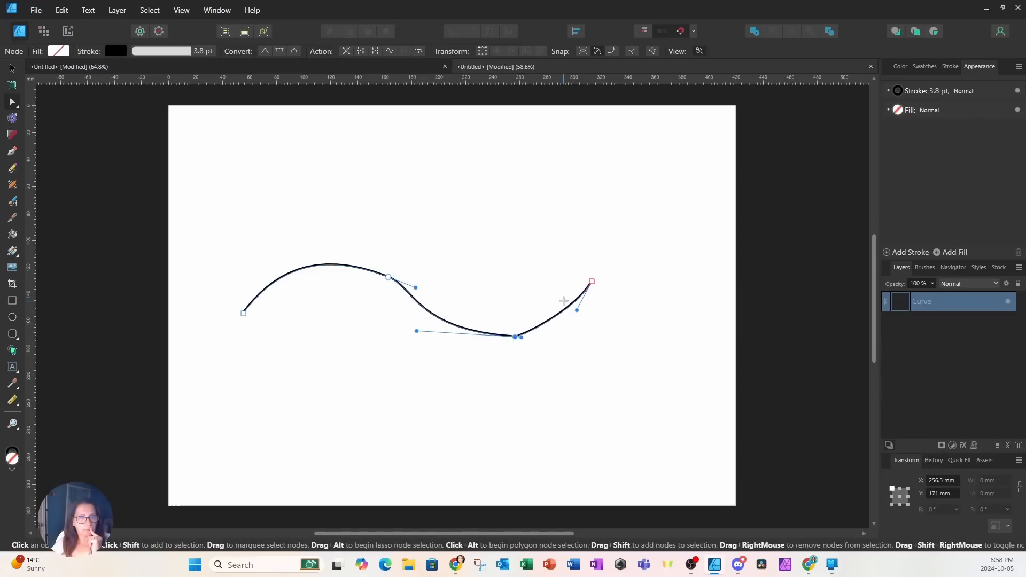
mouse_move(576, 310)
mouse_down()
mouse_move(563, 308)
mouse_move(594, 314)
mouse_up()
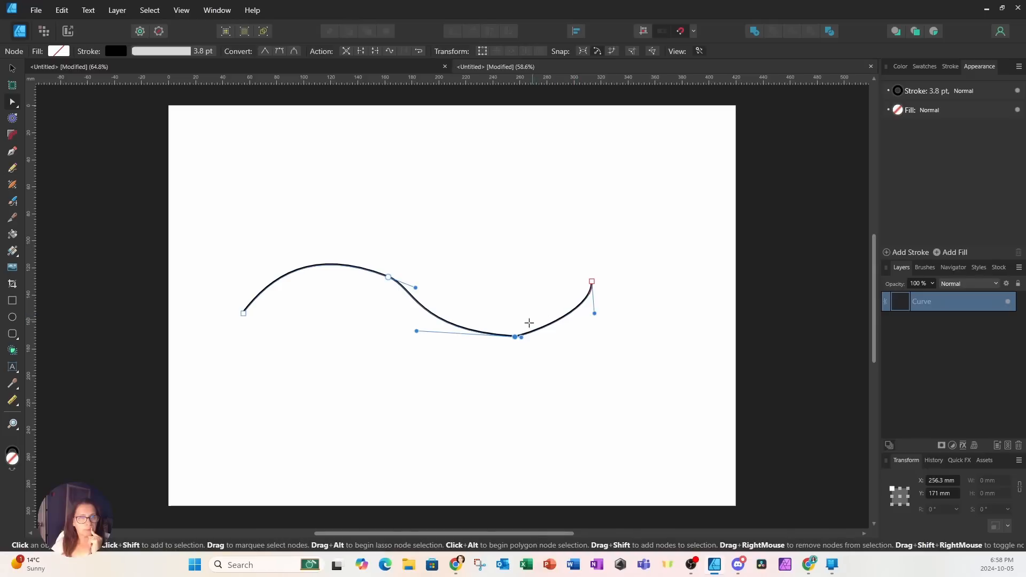
drag(514, 337, 501, 339)
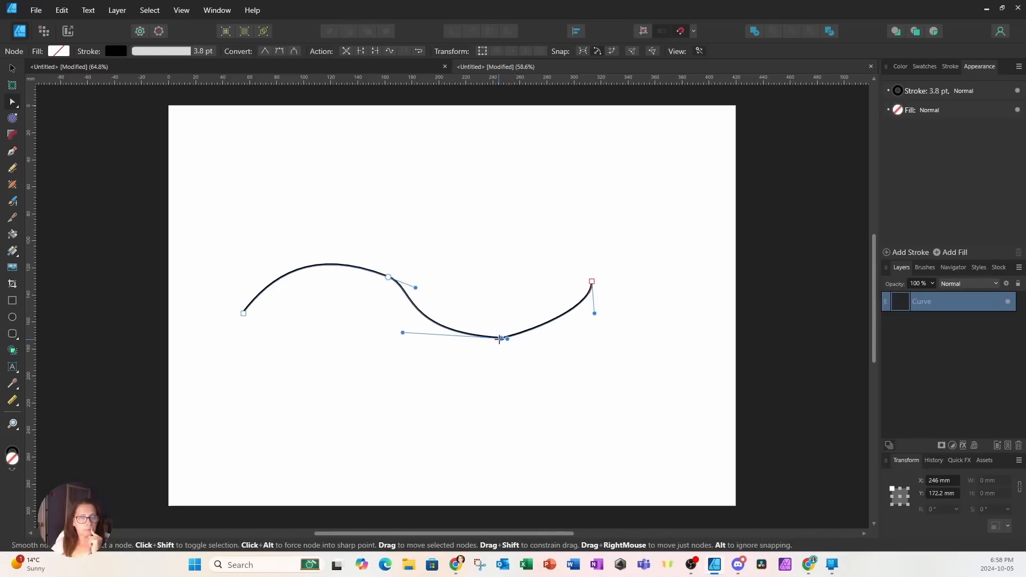
Try moving the first inner node to about (166, 129) mm, and undo the move
mouse_move(388, 277)
mouse_down()
mouse_move(370, 275)
mouse_move(392, 281)
mouse_up()
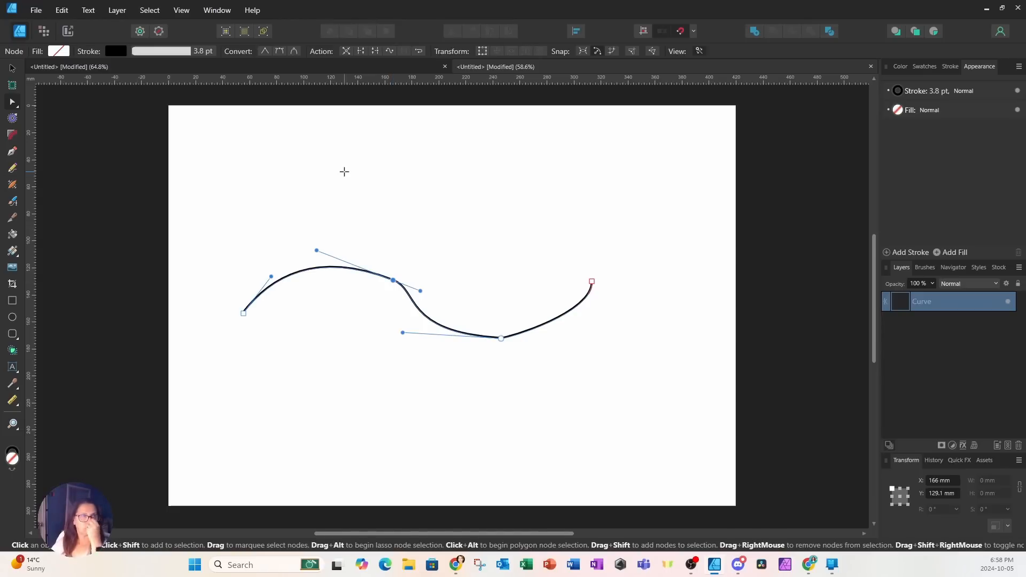
click(61, 10)
click(58, 22)
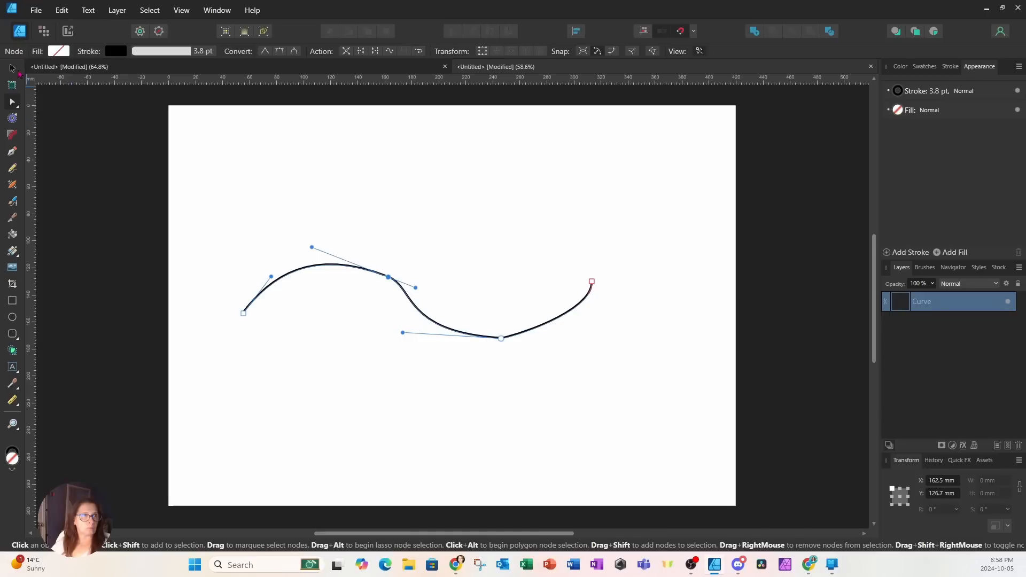
Delete the curve and draw a new smooth S-shaped wave across the middle of the page with the Vector Brush
click(12, 68)
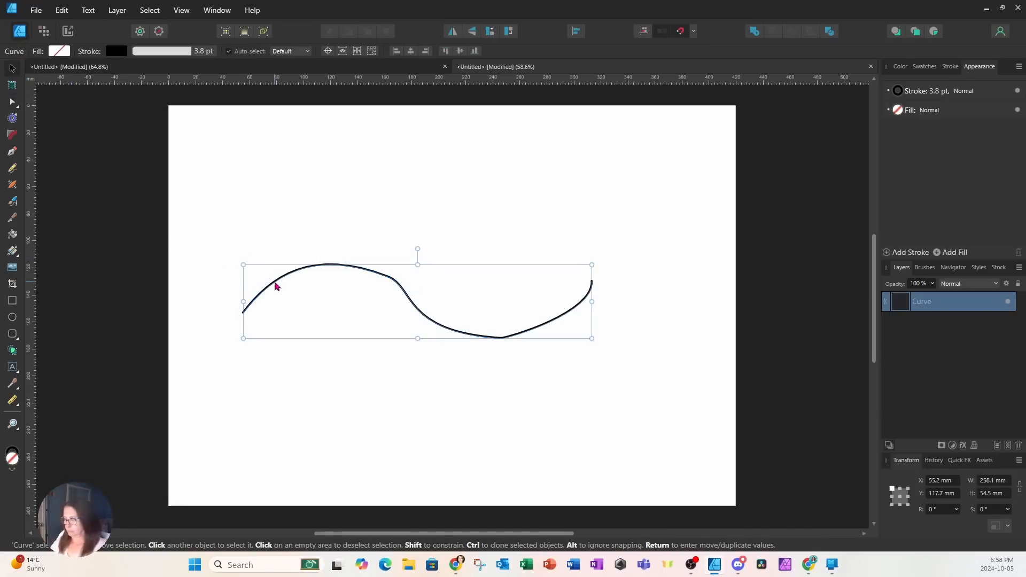
key(Delete)
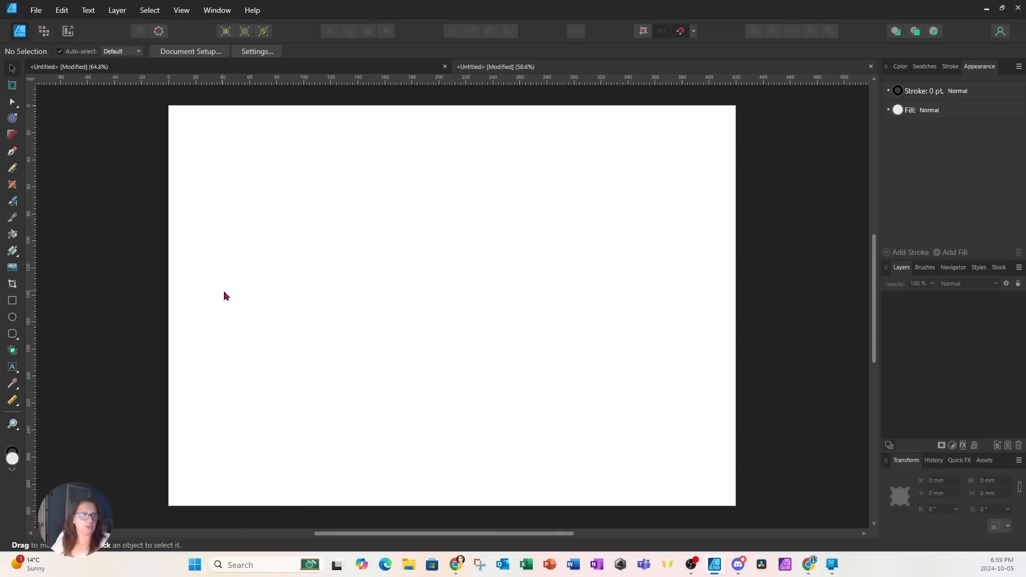
click(13, 202)
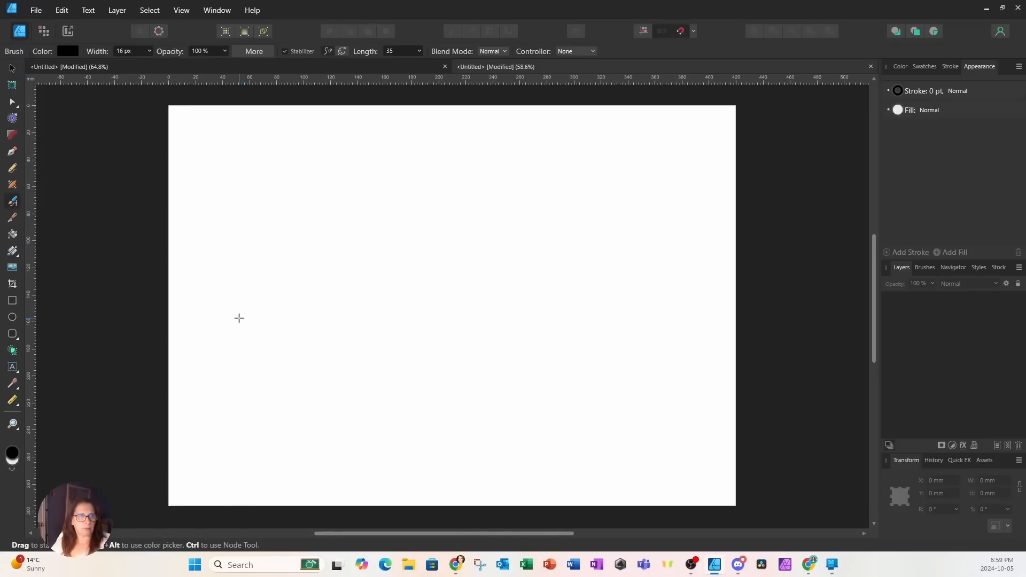
mouse_move(239, 312)
mouse_down()
mouse_move(289, 272)
mouse_move(328, 271)
mouse_move(373, 284)
mouse_move(434, 331)
mouse_move(503, 338)
mouse_move(561, 311)
mouse_move(590, 263)
mouse_up()
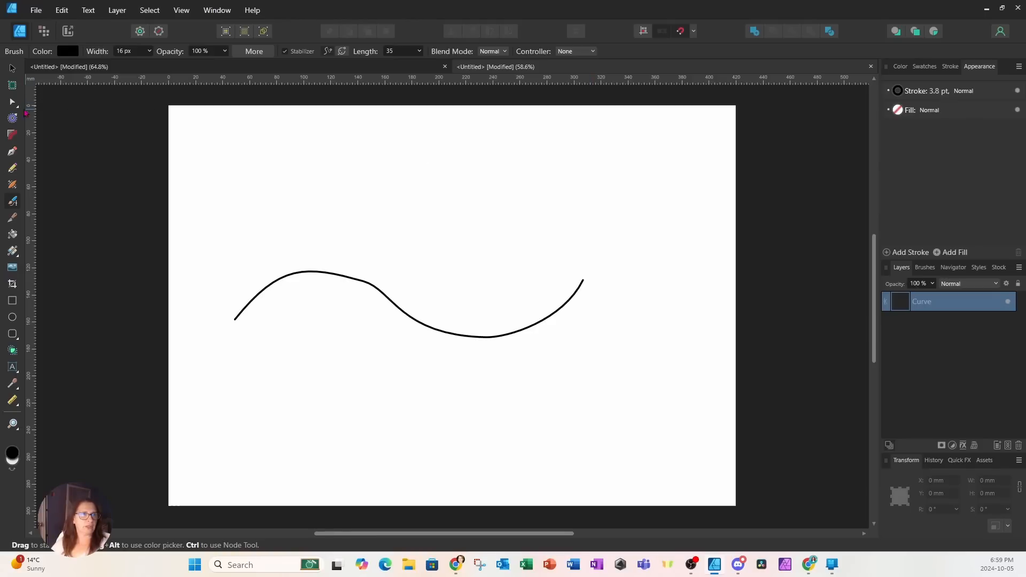
With the Node Tool, move the first inner node to about (151, 125) mm and the left end node to about (46, 149) mm, flattening the crest between them
click(14, 105)
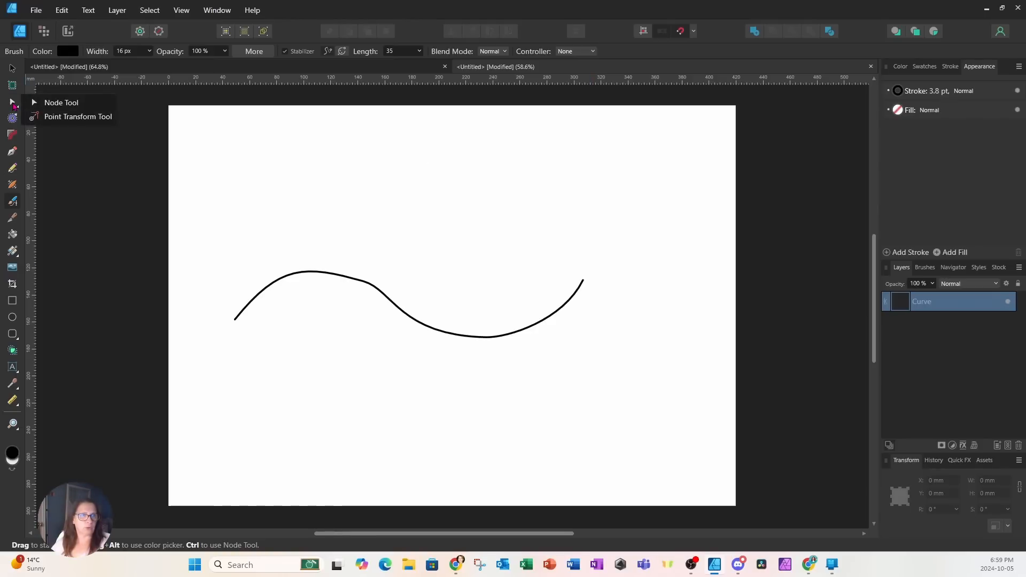
click(65, 102)
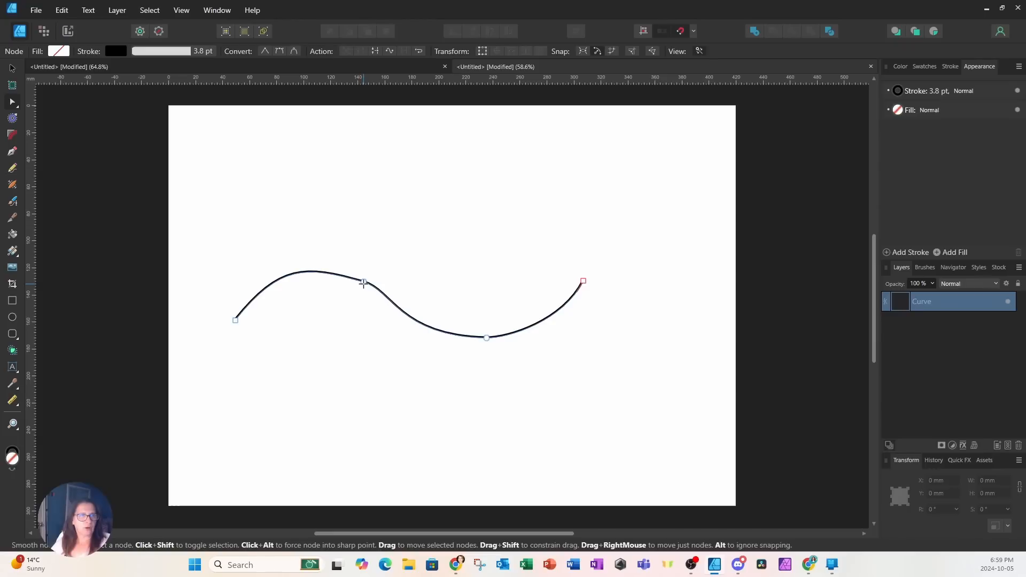
drag(364, 281, 373, 274)
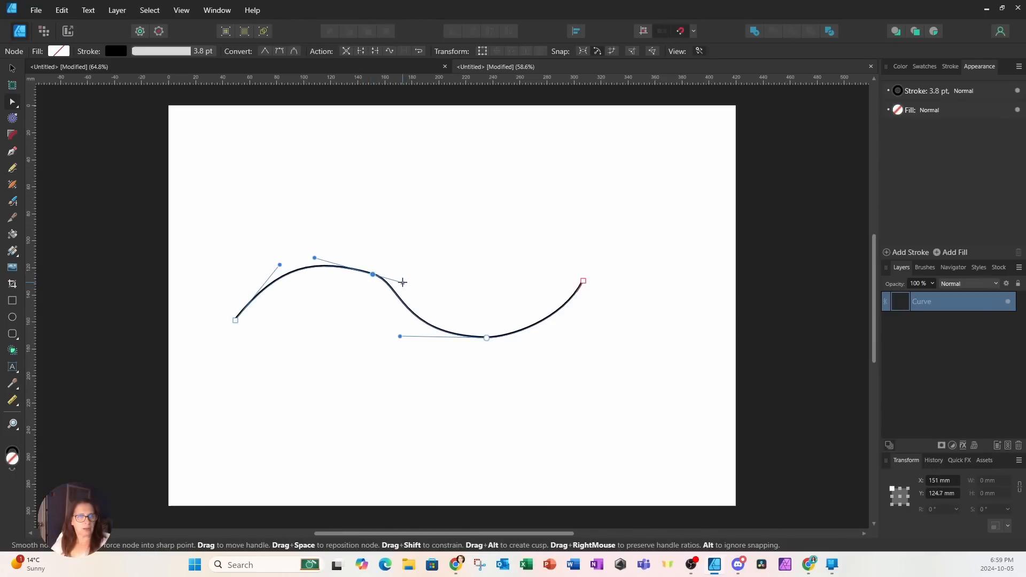
drag(403, 283, 403, 289)
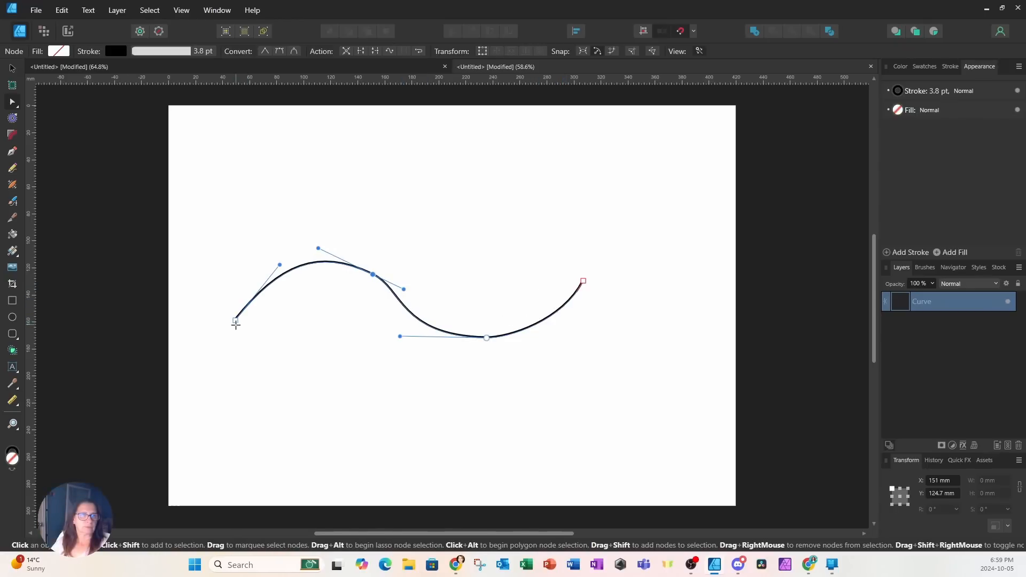
drag(234, 322, 230, 306)
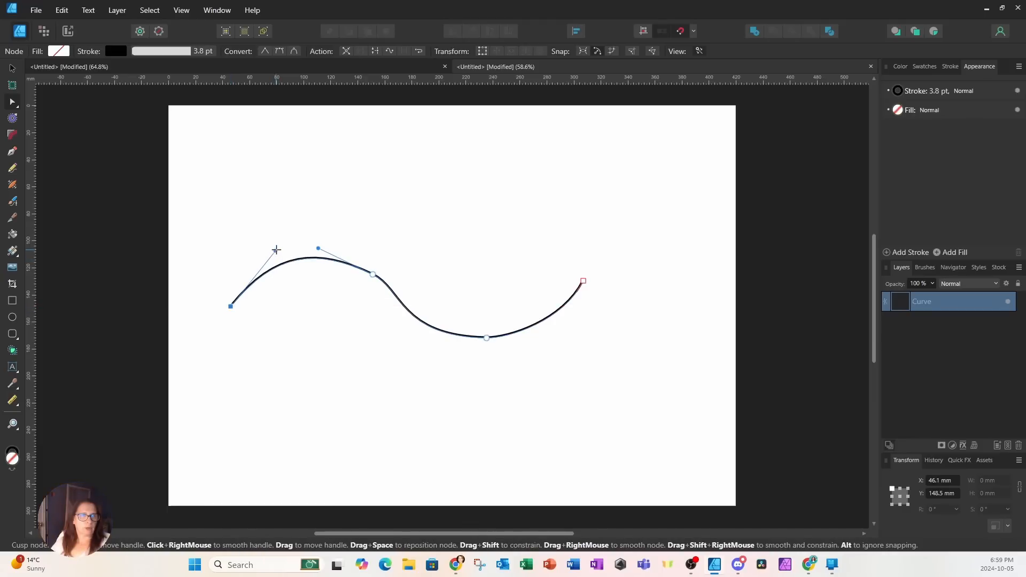
drag(276, 249, 318, 263)
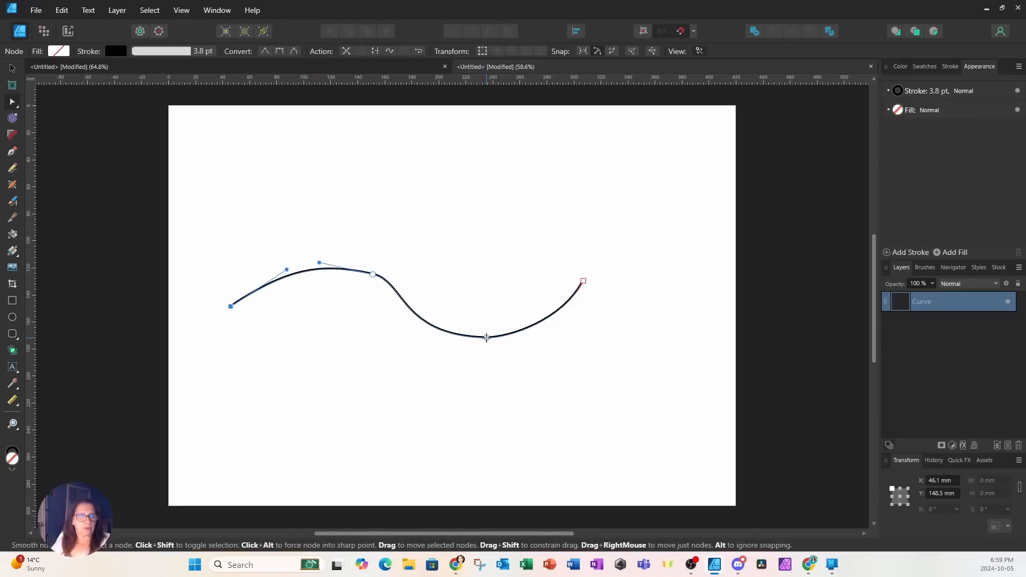
Adjust the handles of the second inner node and the right end node to round out the trough of the wave
click(486, 338)
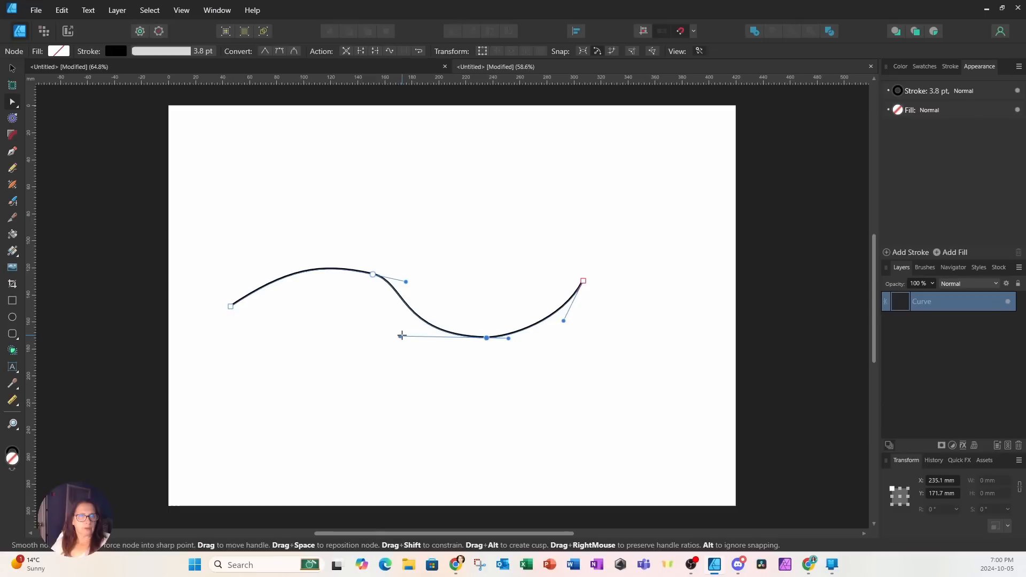
drag(401, 337, 415, 319)
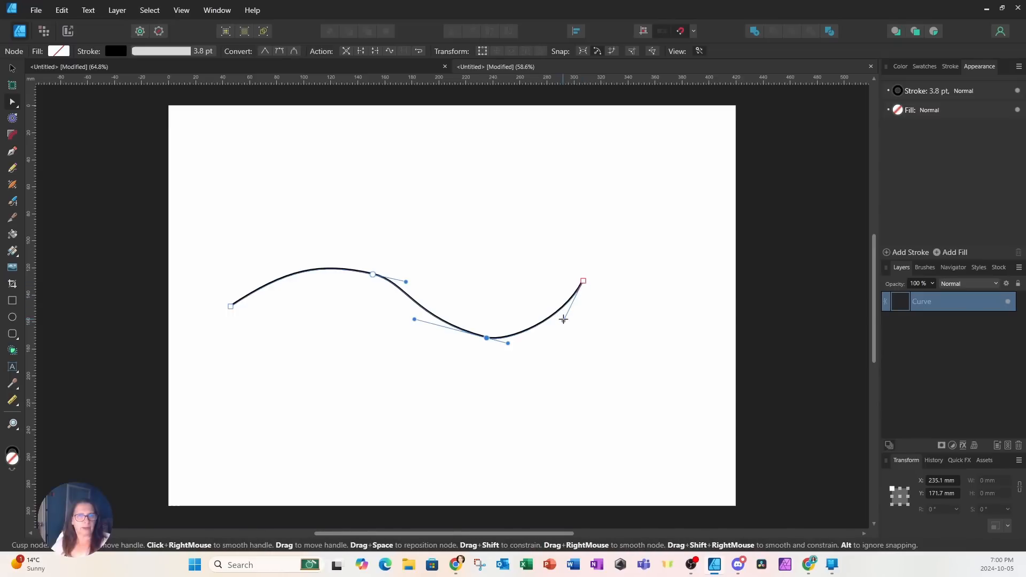
drag(563, 319, 584, 324)
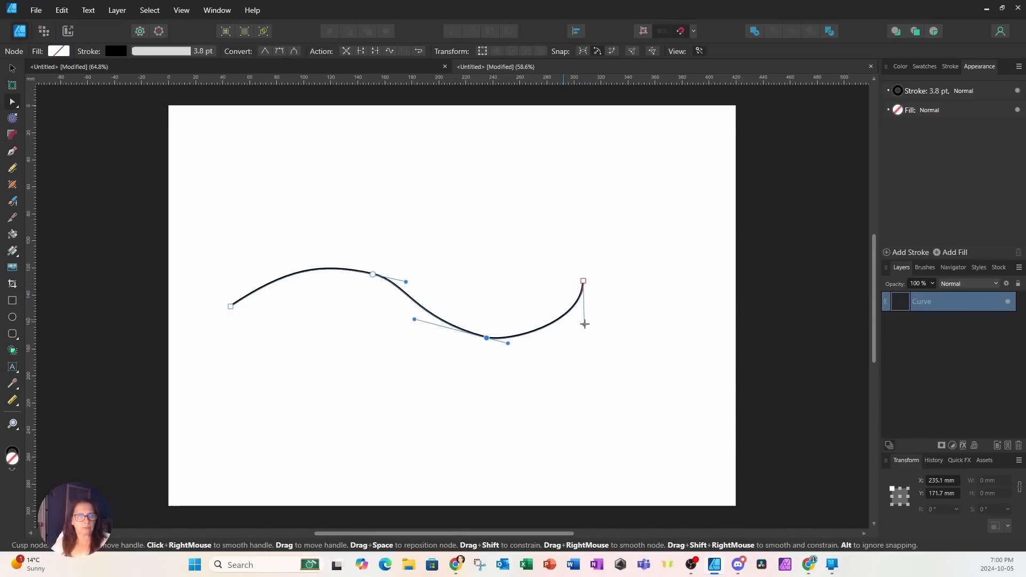
drag(508, 342, 530, 343)
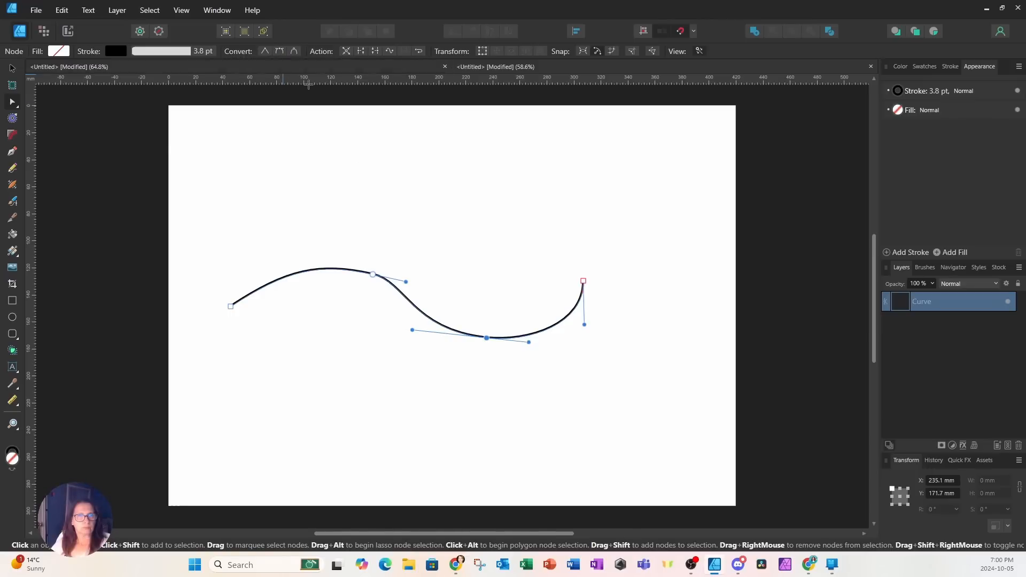
Move the first inner node to about (134, 124) mm and the second to about (223, 157) mm, angling the right end node's handle inward
drag(486, 338, 463, 344)
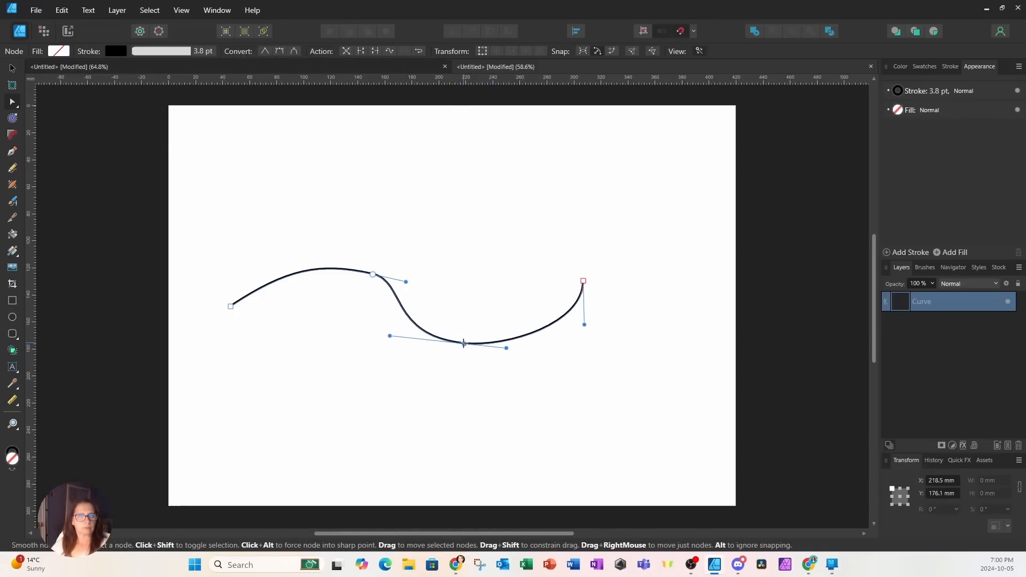
drag(583, 325, 551, 319)
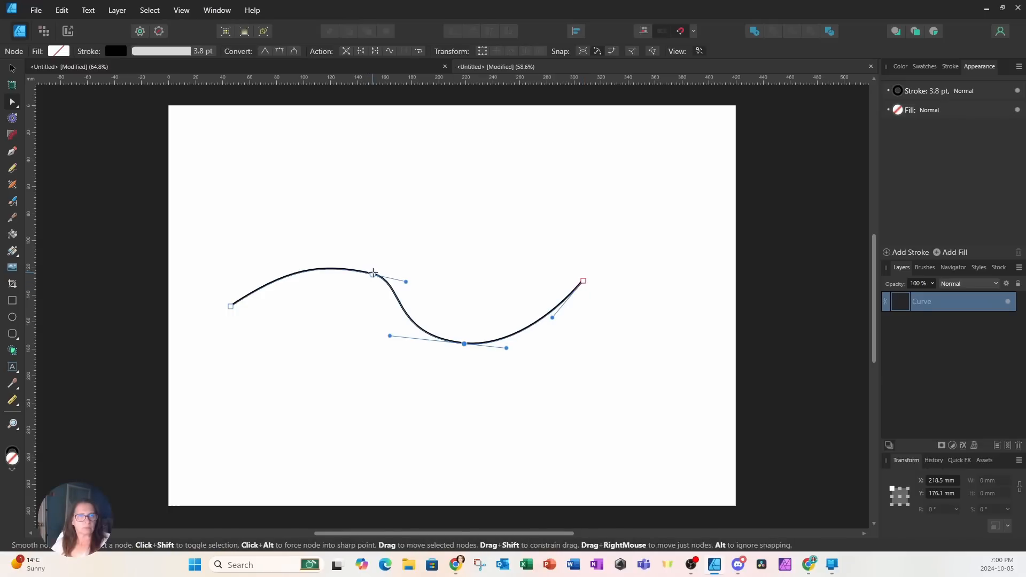
drag(373, 274, 350, 272)
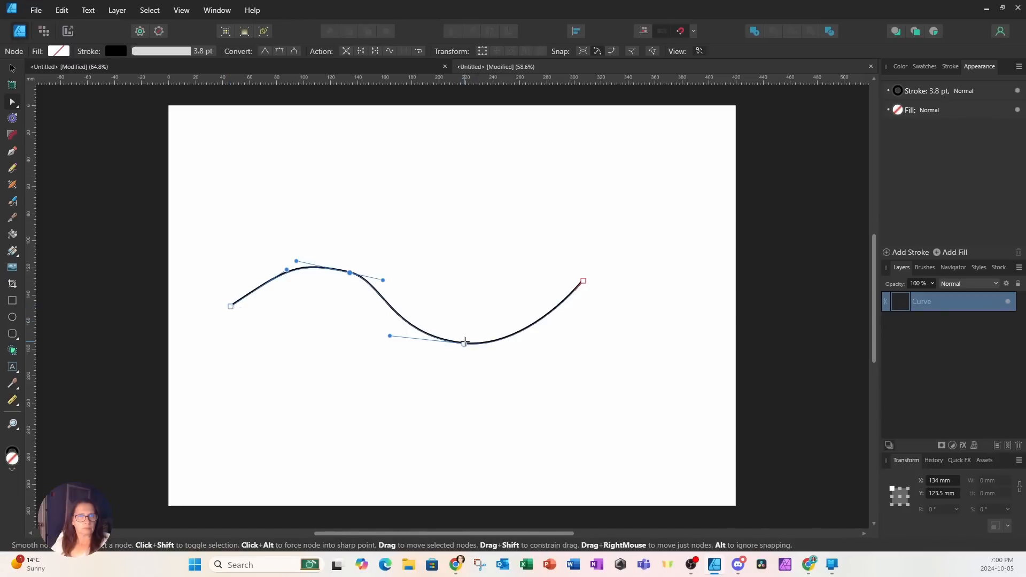
drag(464, 342, 469, 318)
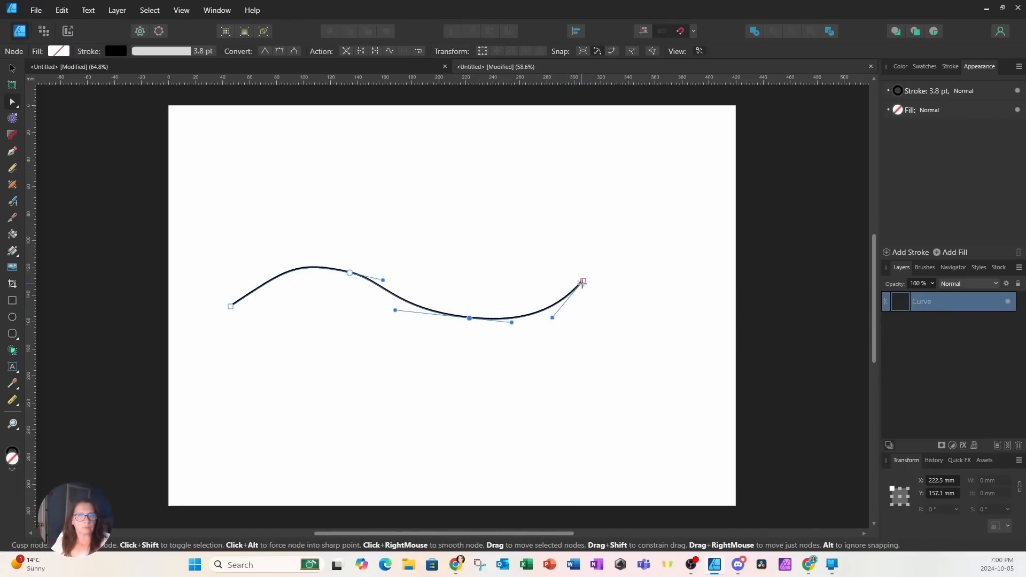
Move the right end node to about (291, 133) mm and the second inner node to about (210, 160) mm, straightening the right end with its handle
drag(583, 281, 562, 286)
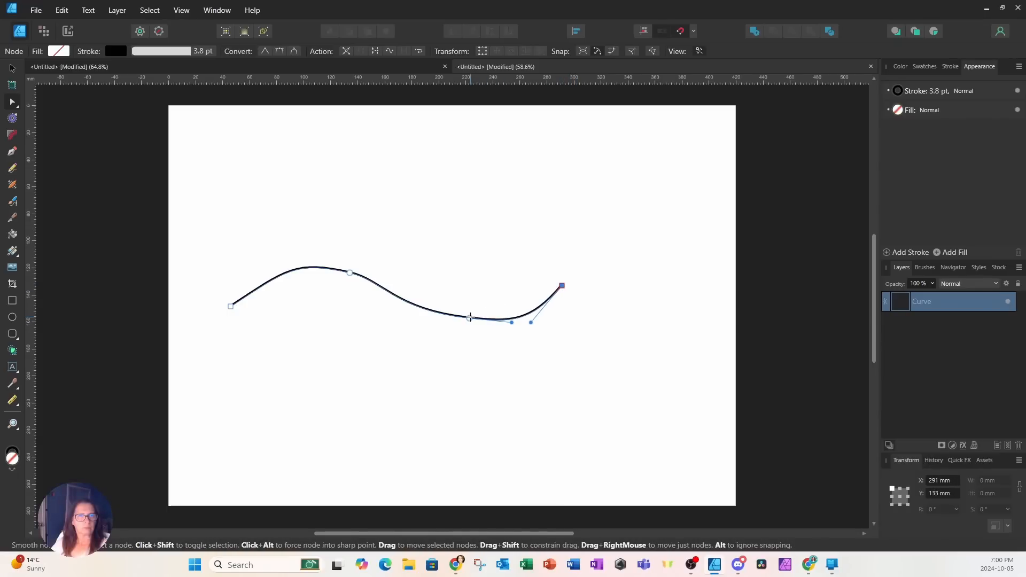
drag(469, 318, 452, 323)
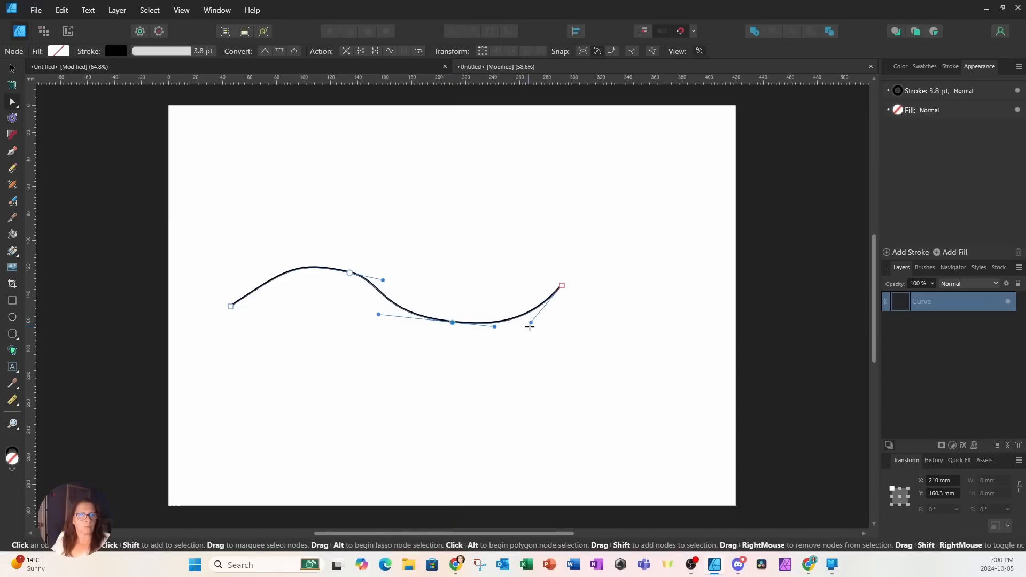
drag(530, 323, 520, 309)
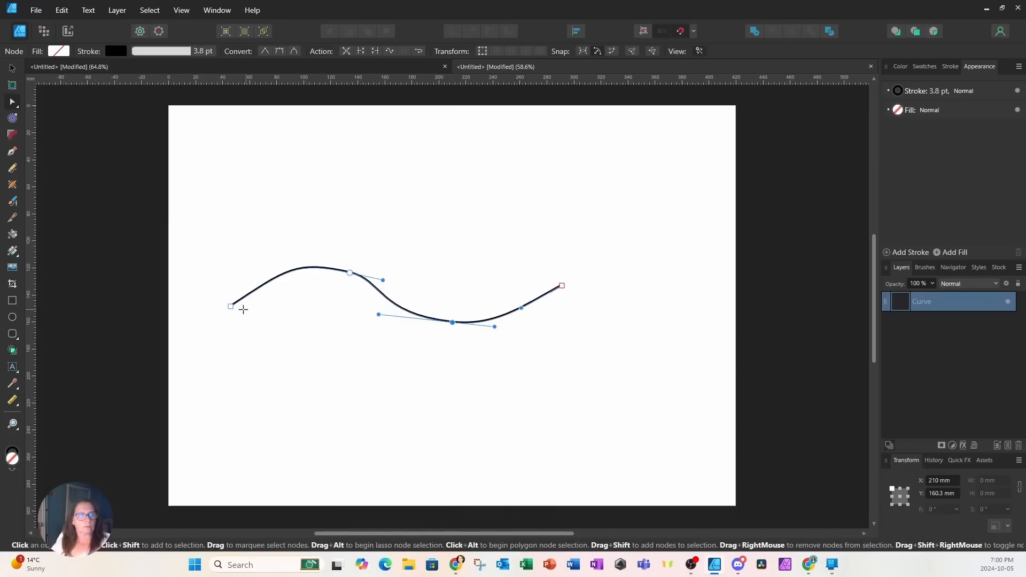
Shift the left end node to about (42, 149) mm and move the whole curve toward the page centre, to about (91, 128) mm
drag(229, 306, 225, 305)
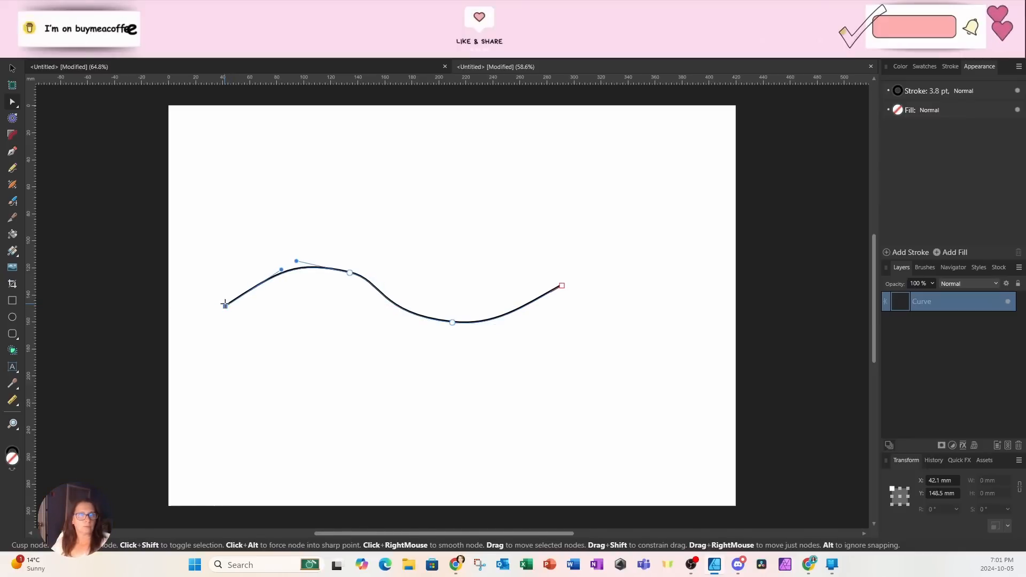
click(12, 69)
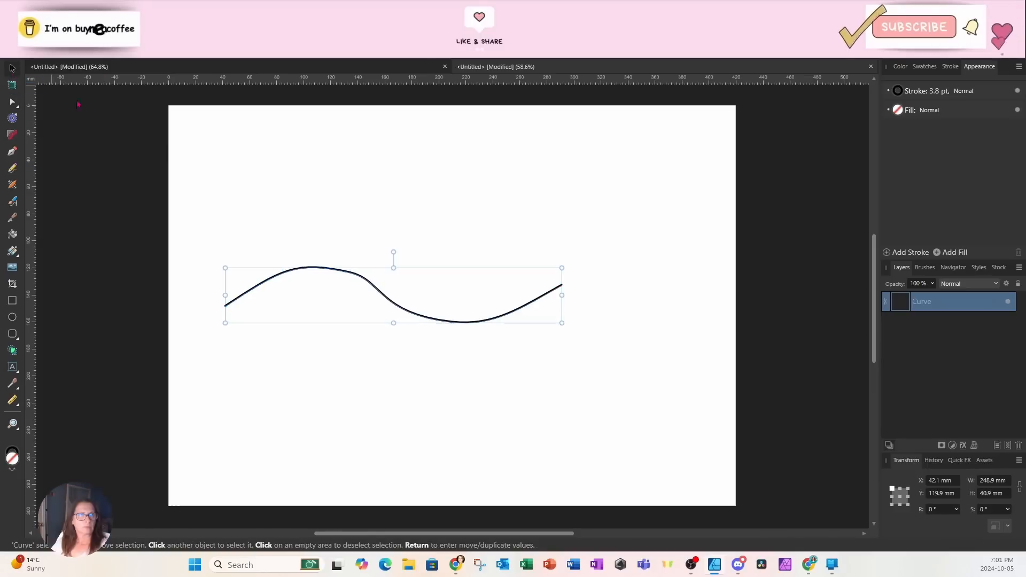
drag(320, 302, 367, 307)
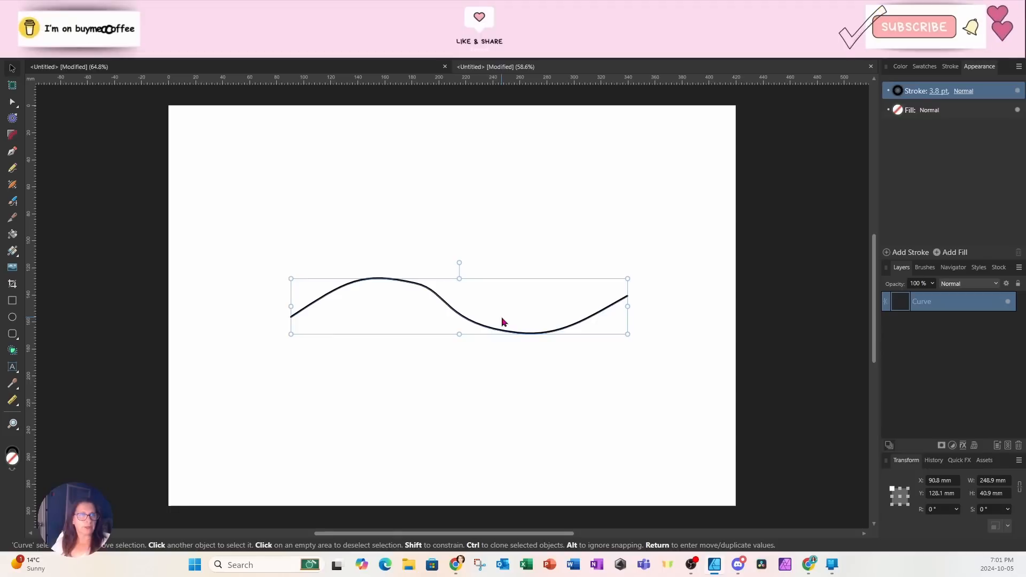
Turn the wavy curve into a path for artistic text, with the text starting near the curve's left end
click(15, 370)
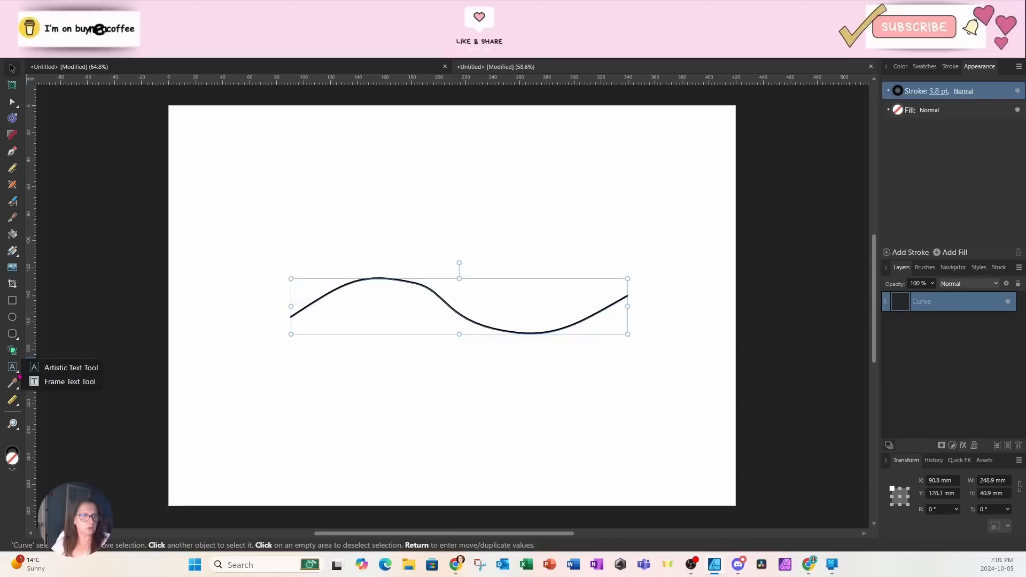
click(55, 369)
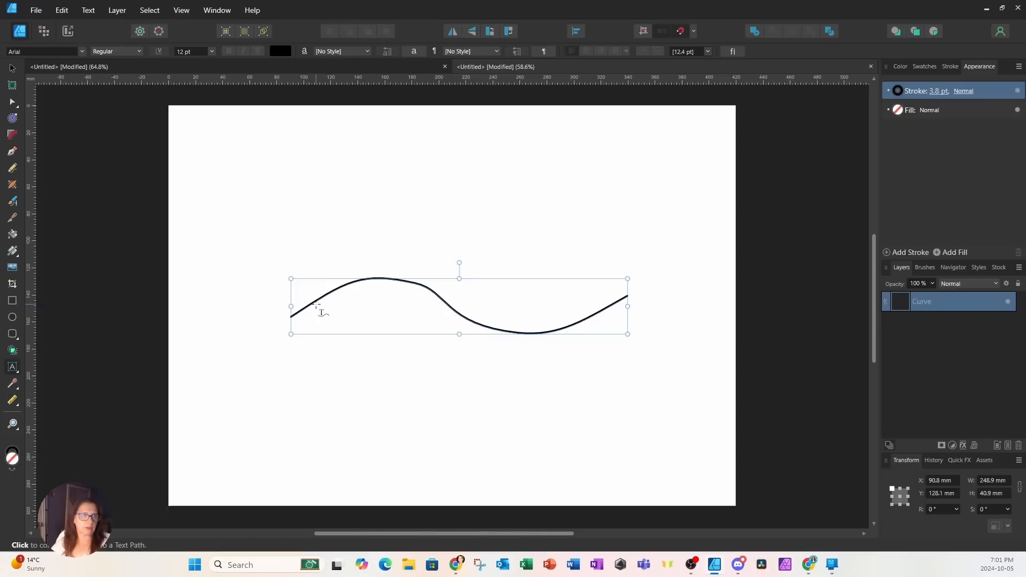
click(317, 306)
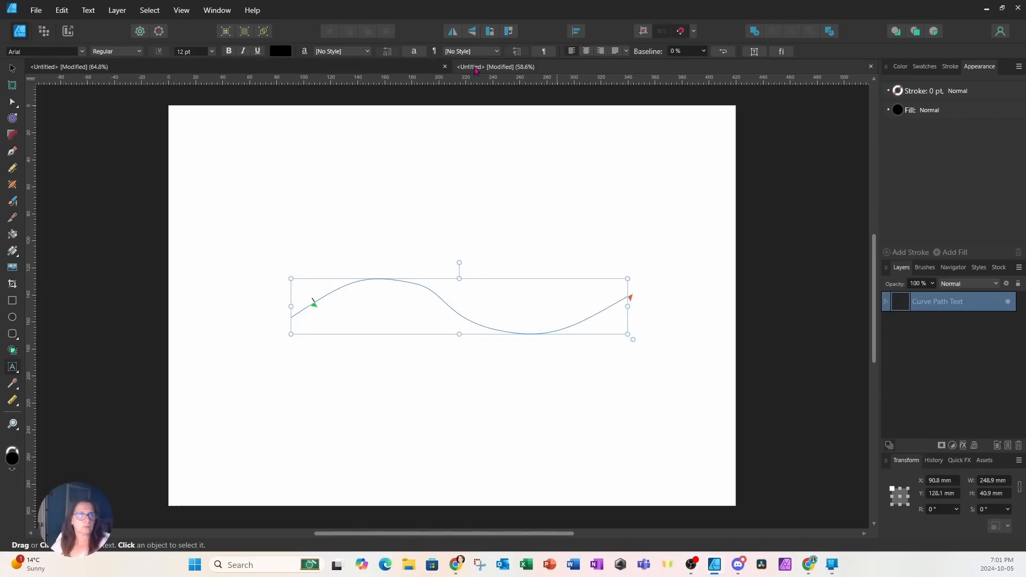
click(413, 67)
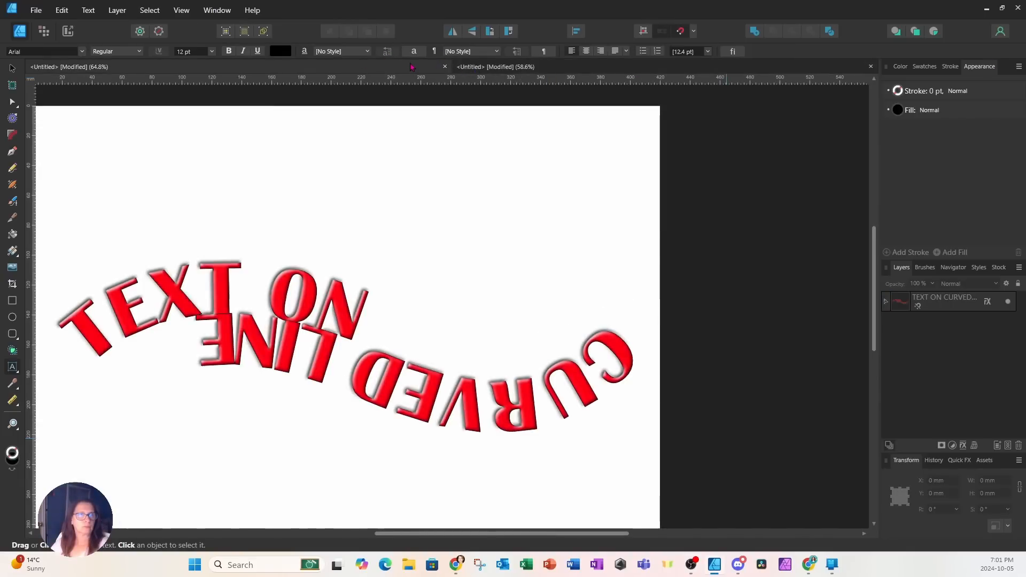
click(457, 67)
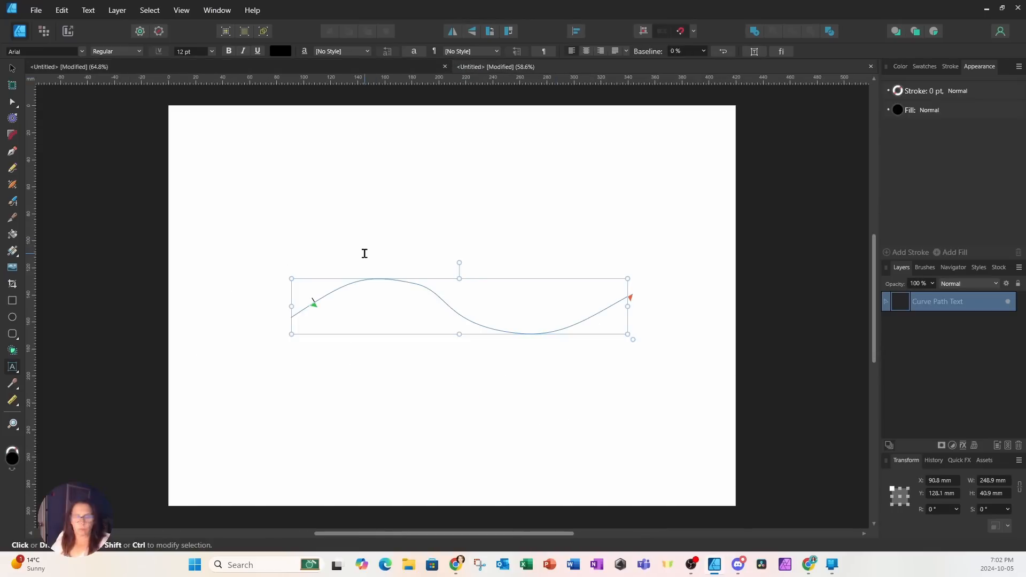
Enter "TEXT ON A CURVED LINE" in capitals along the curve
text(te)
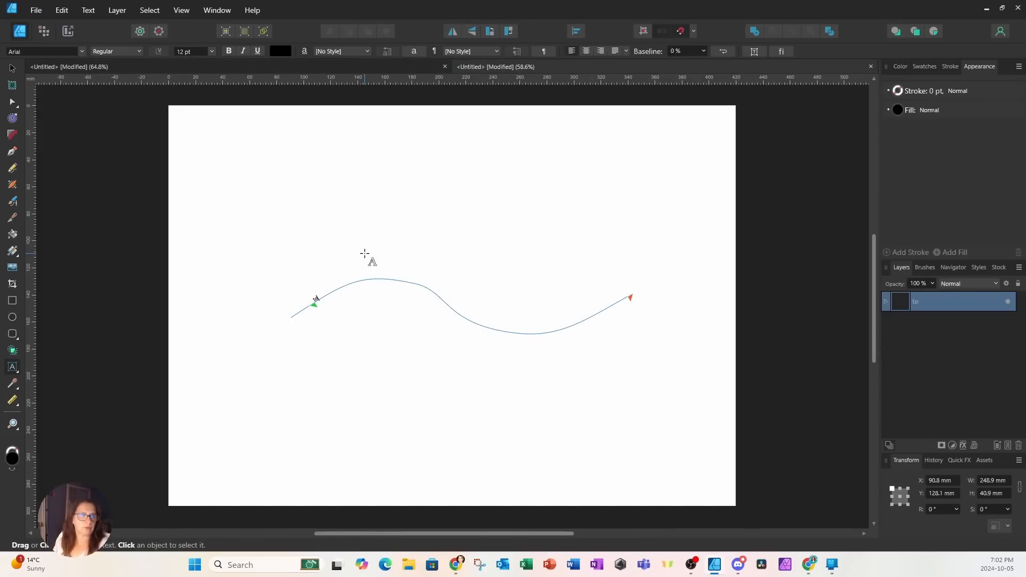
key(BackSpace)
key(BackSpace)
text(TE)
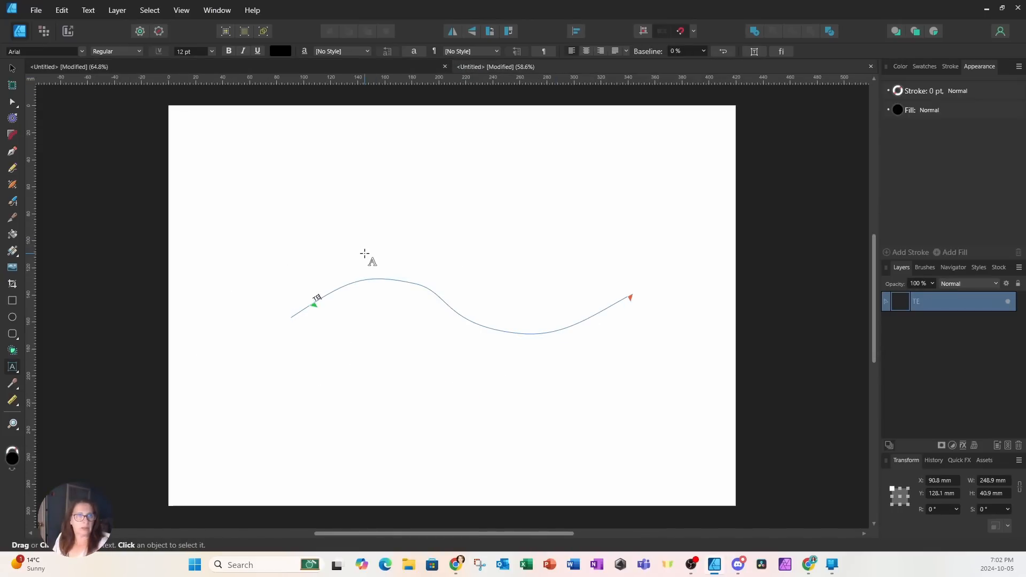
text(XT ON A C)
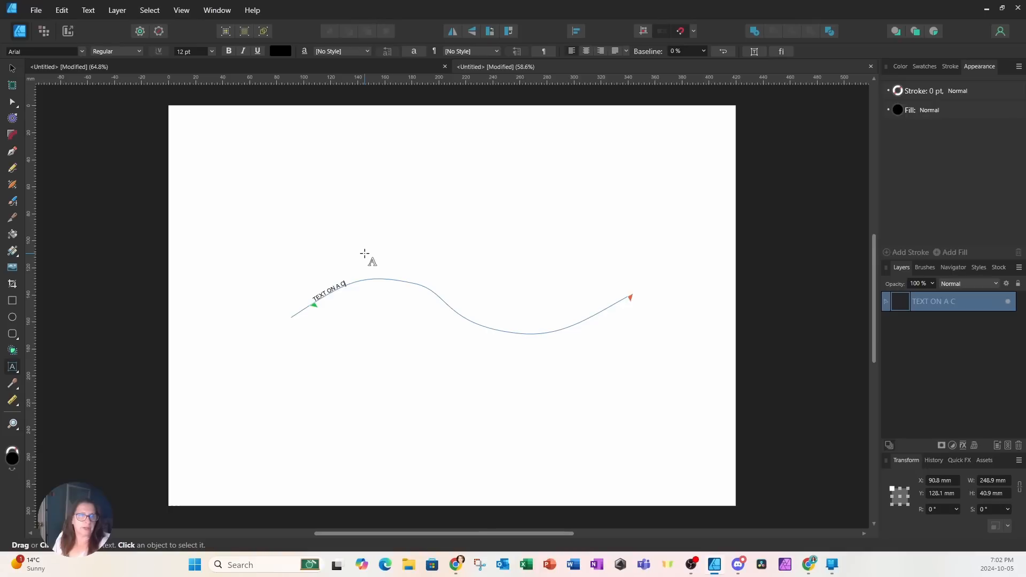
text(URVED LINE)
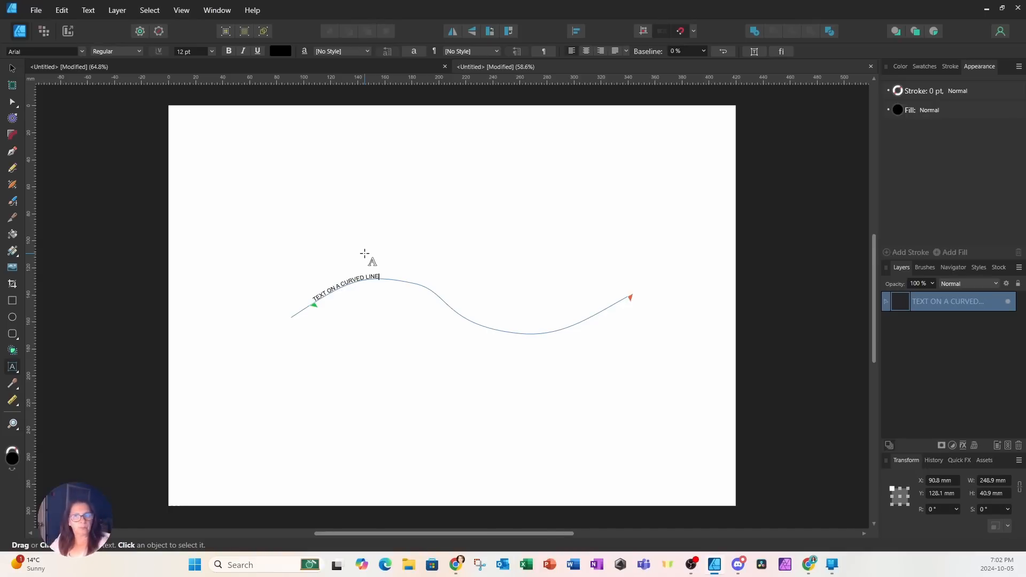
key(Escape)
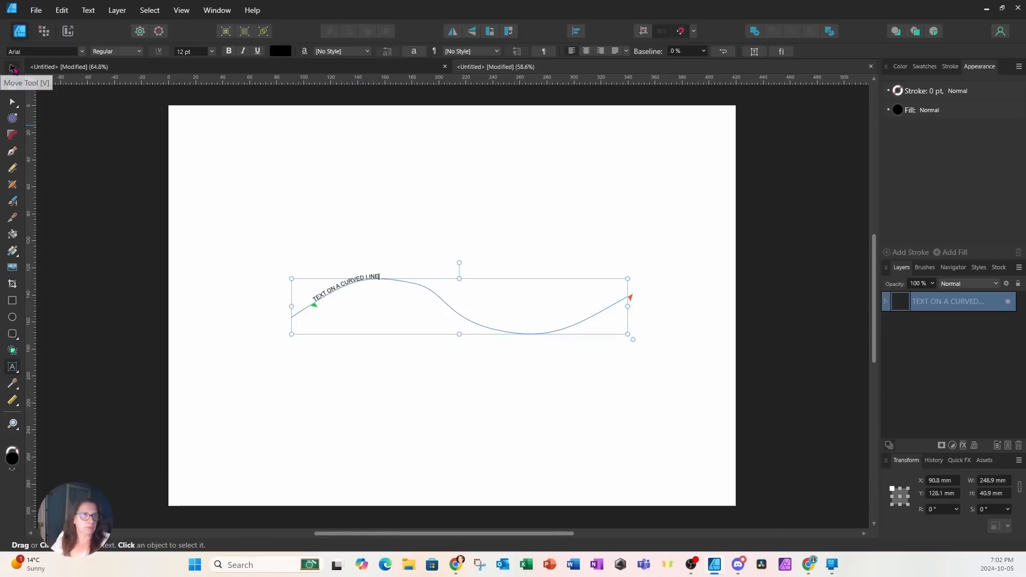
Set the whole path text to the Britannic Bold font at 96 pt
click(12, 67)
double_click(328, 293)
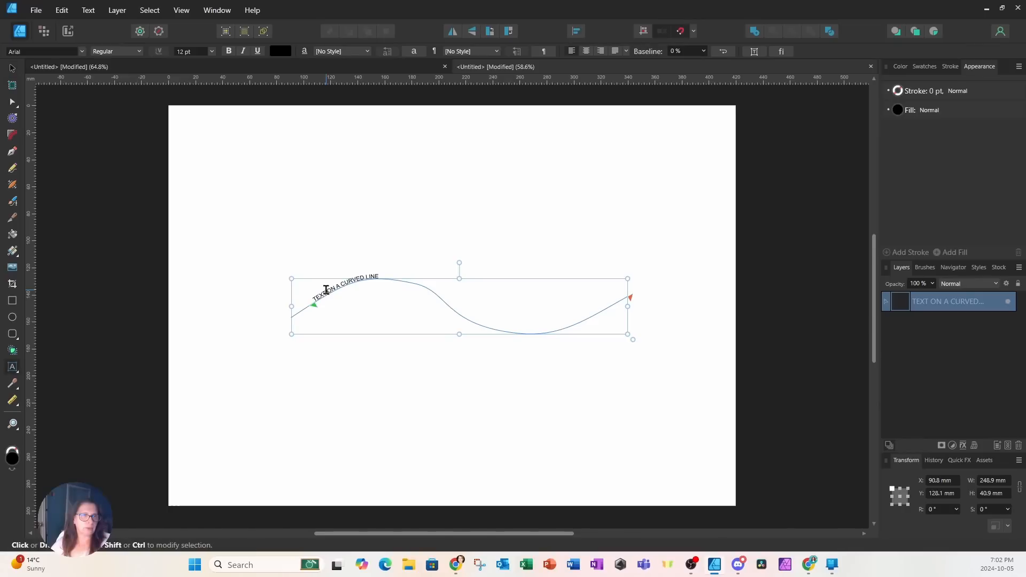
triple_click(326, 290)
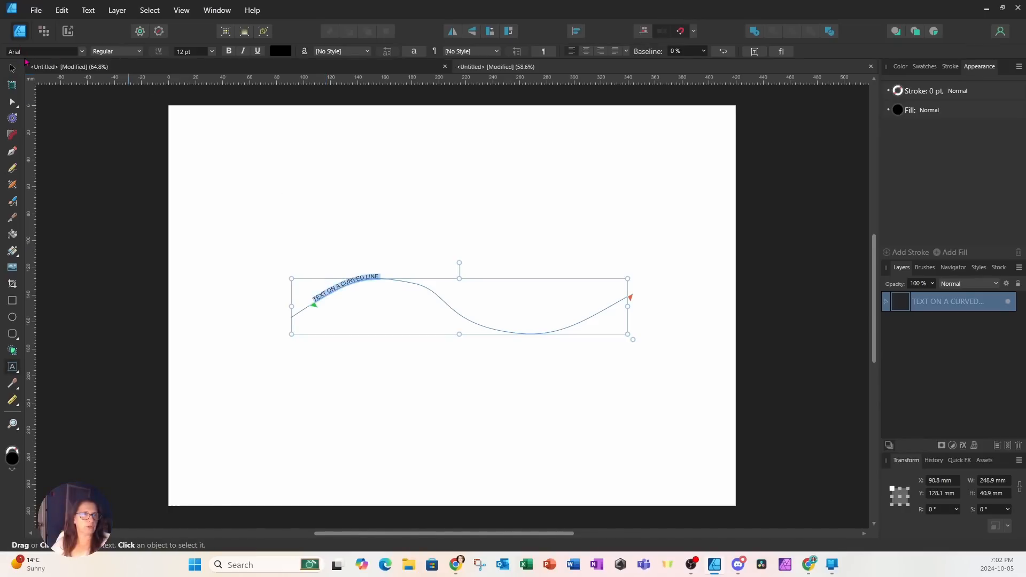
click(82, 52)
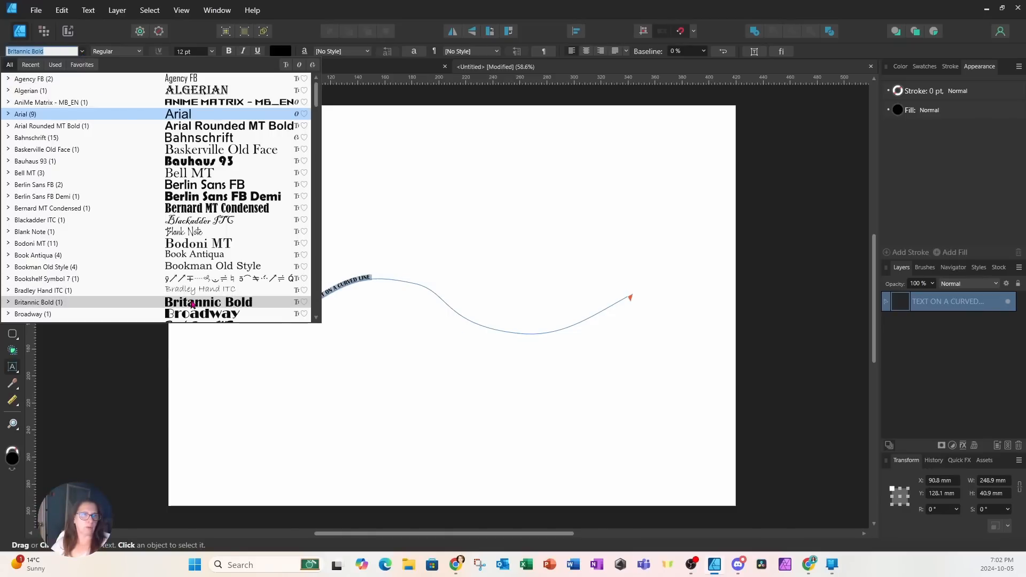
click(193, 304)
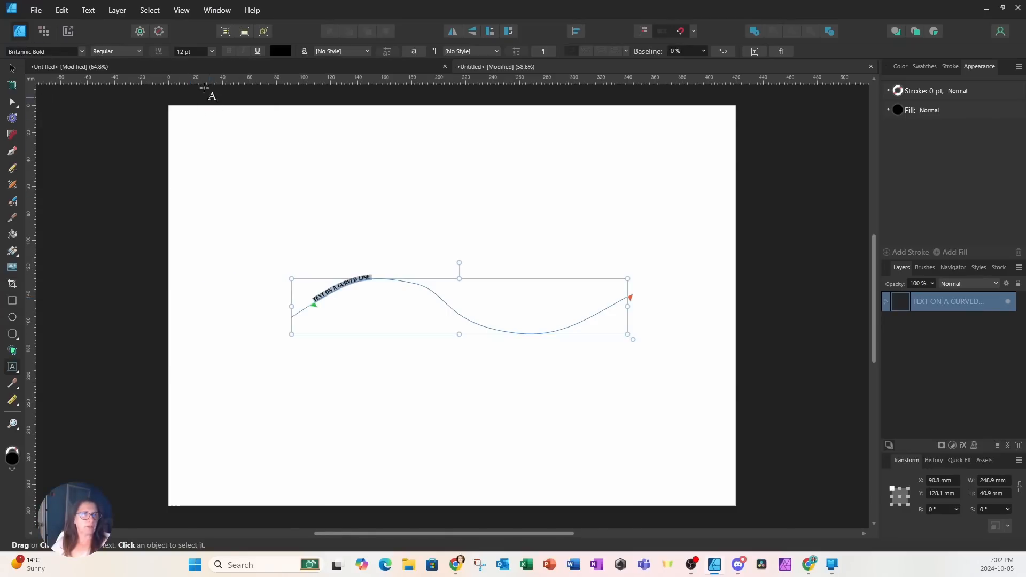
click(199, 52)
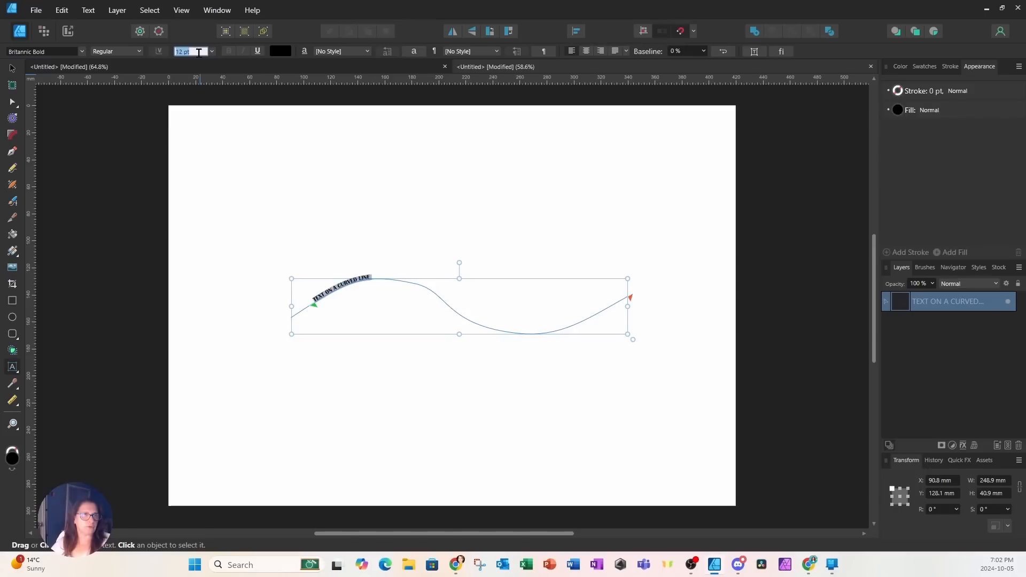
click(212, 52)
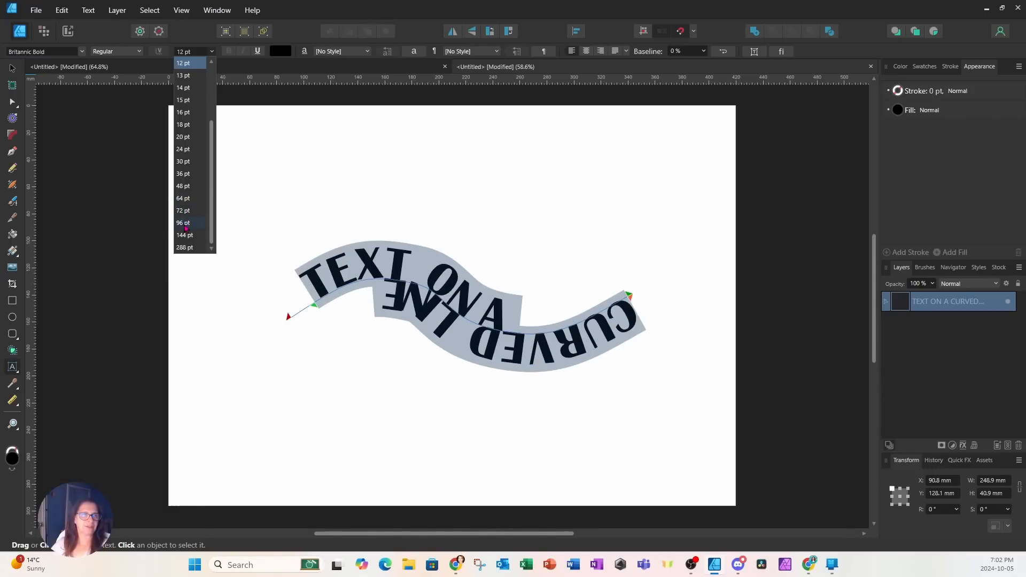
click(182, 223)
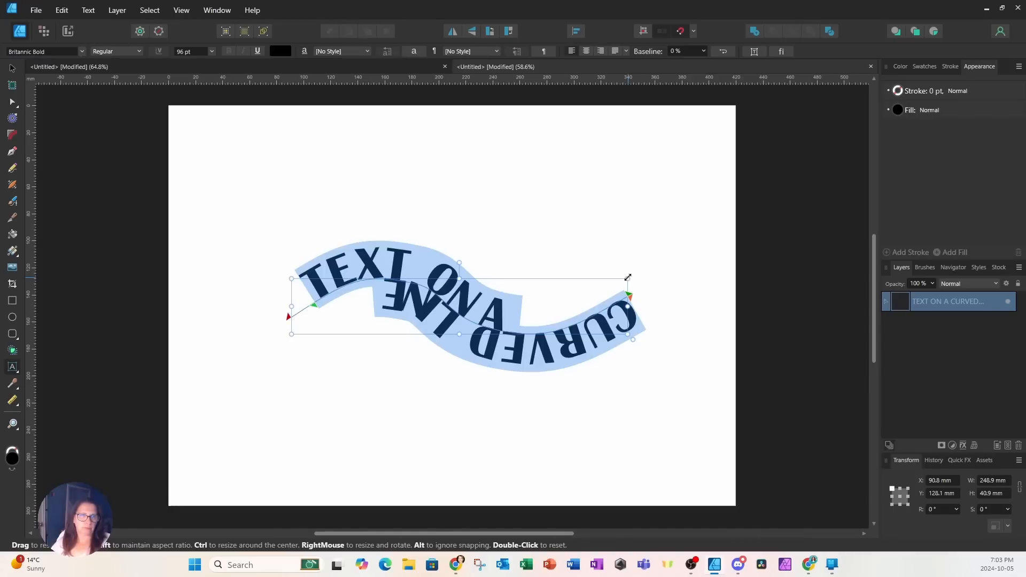
Stretch the text path and scale it together with its lettering to about 339 × 60 mm, roughly centred on the page
drag(628, 278, 662, 246)
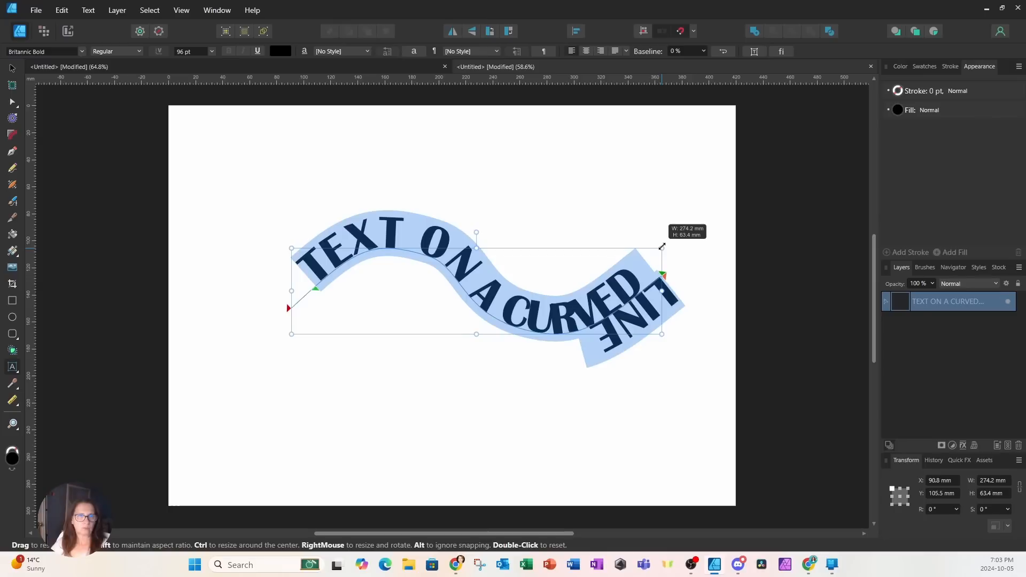
drag(663, 246, 647, 278)
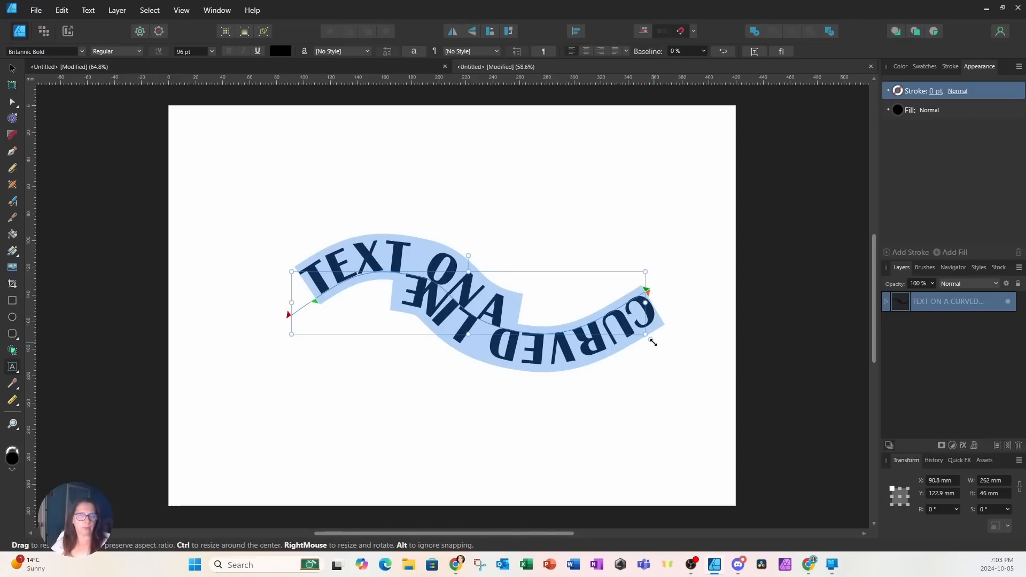
drag(652, 342, 673, 373)
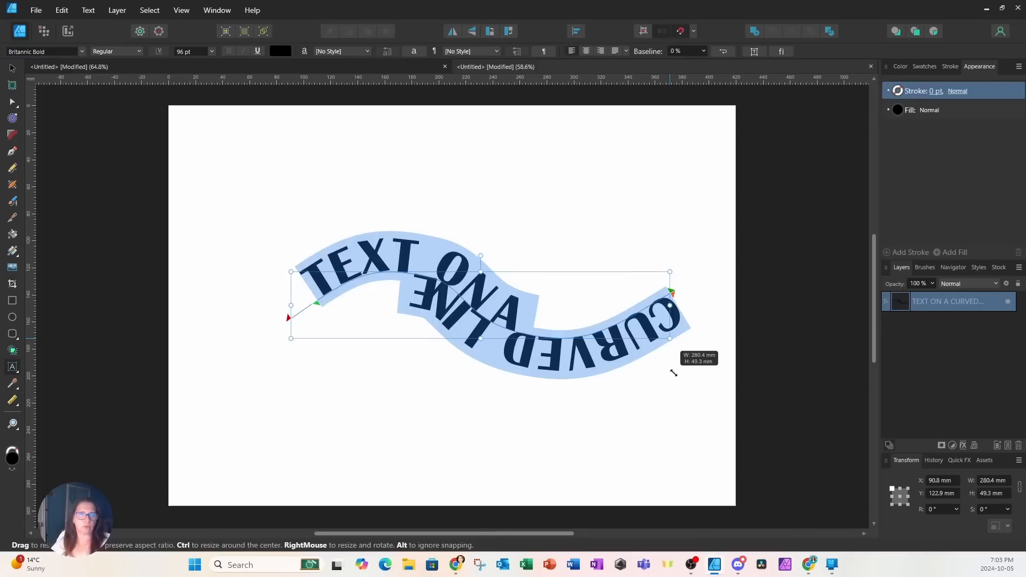
drag(673, 373, 673, 373)
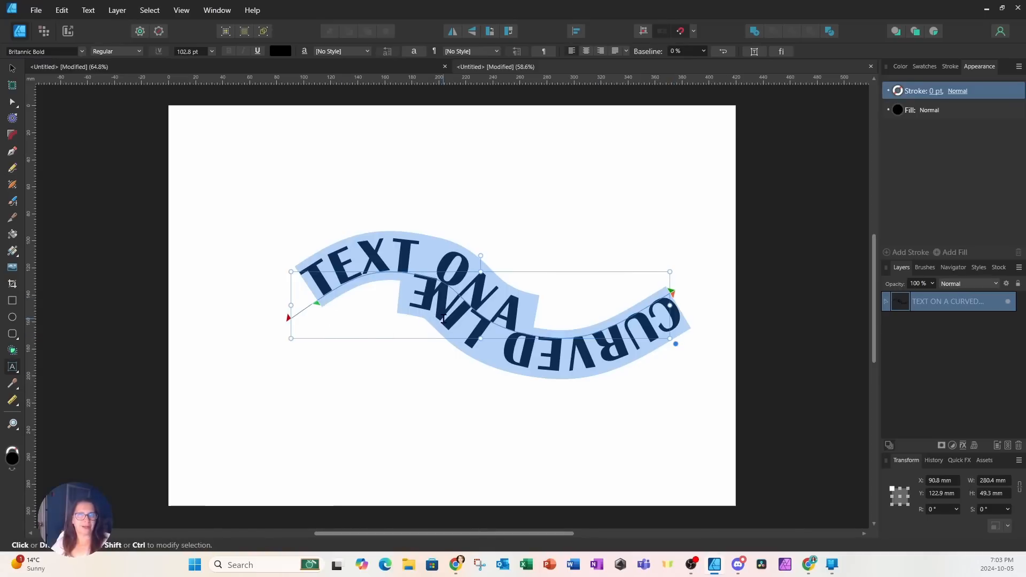
click(12, 68)
drag(501, 324, 467, 327)
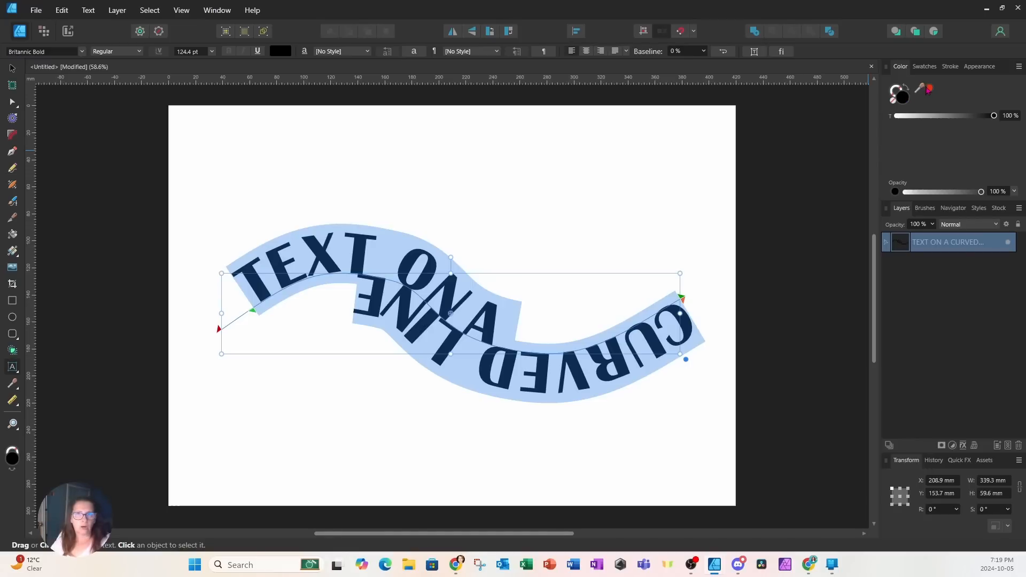
Change the path text's fill colour to a strong red, DC0202
double_click(13, 458)
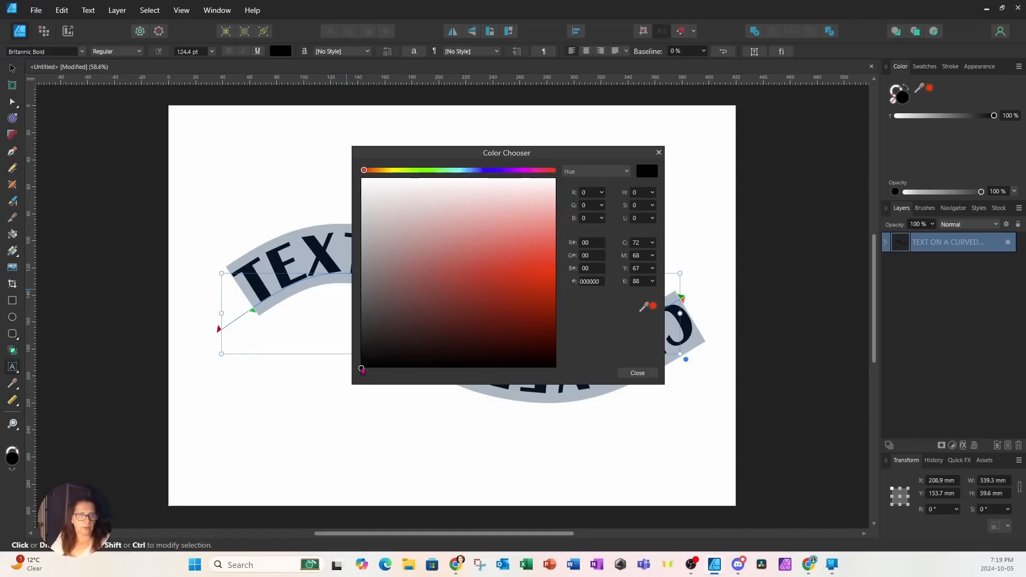
mouse_move(362, 370)
mouse_down()
mouse_move(499, 314)
mouse_move(552, 279)
mouse_move(558, 261)
mouse_move(555, 289)
mouse_up()
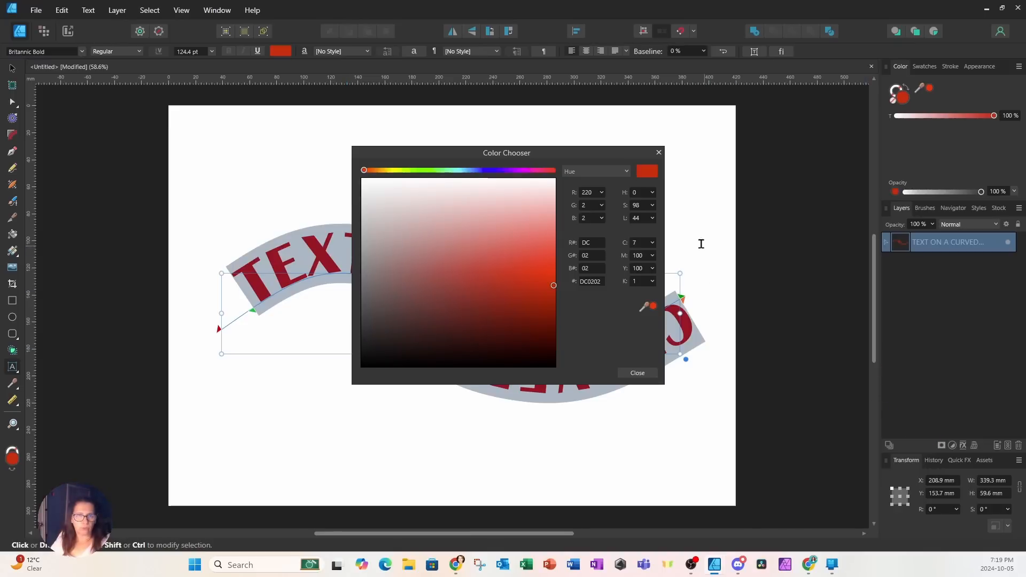
click(637, 373)
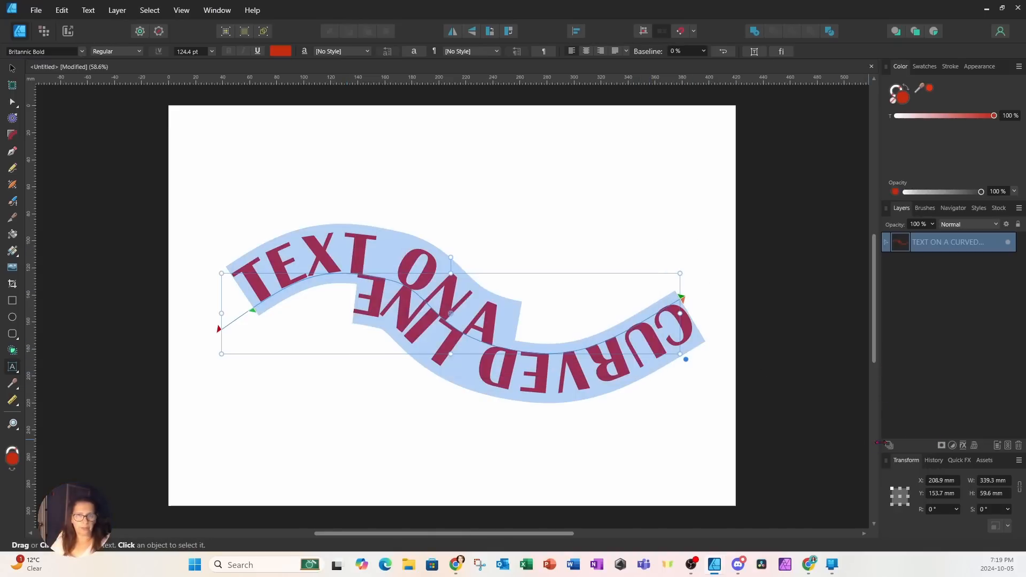
Add a Pillow Bevel / Emboss layer effect to the text with a radius of about 17.3 px
click(964, 446)
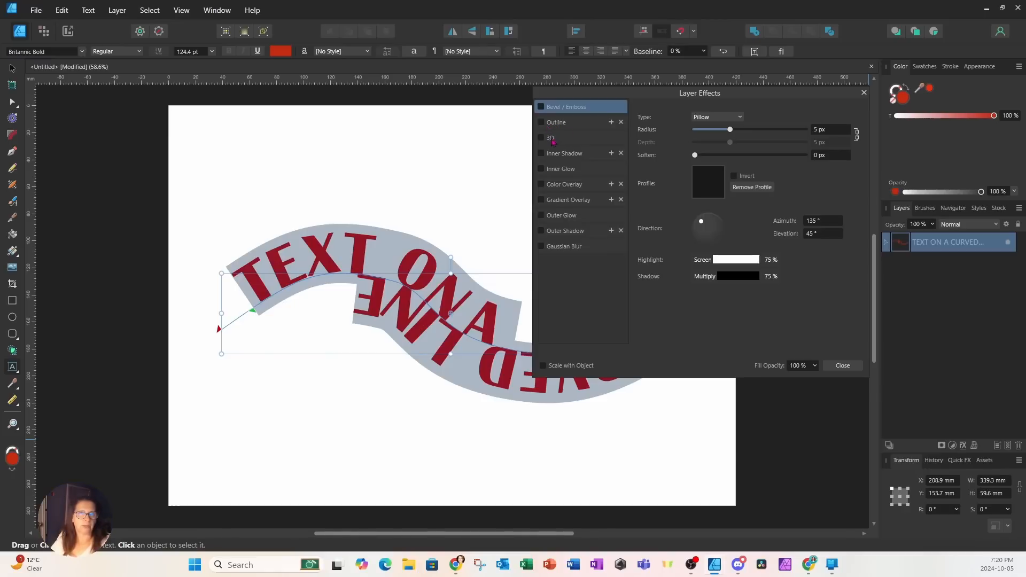
click(541, 108)
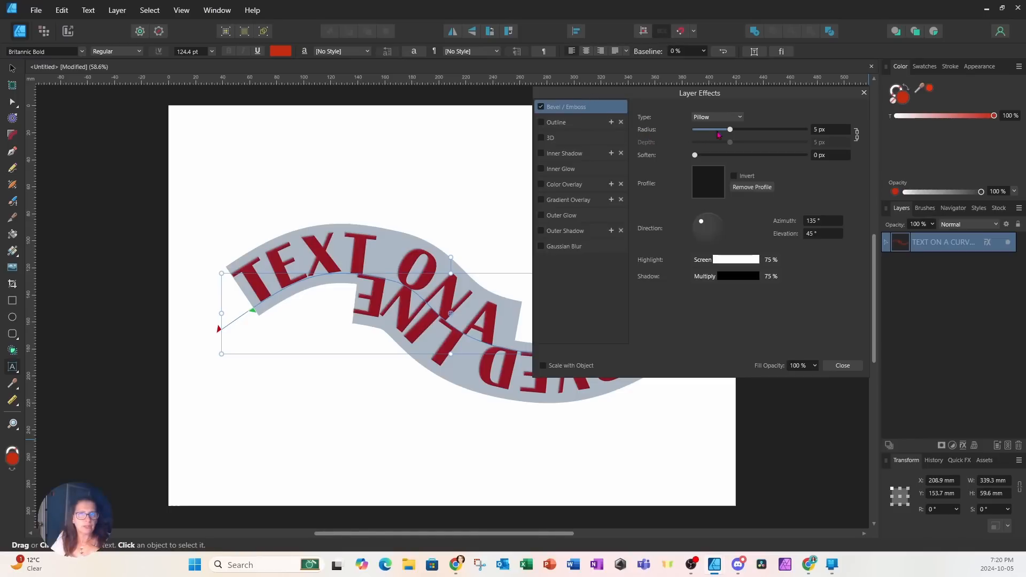
drag(730, 130, 754, 133)
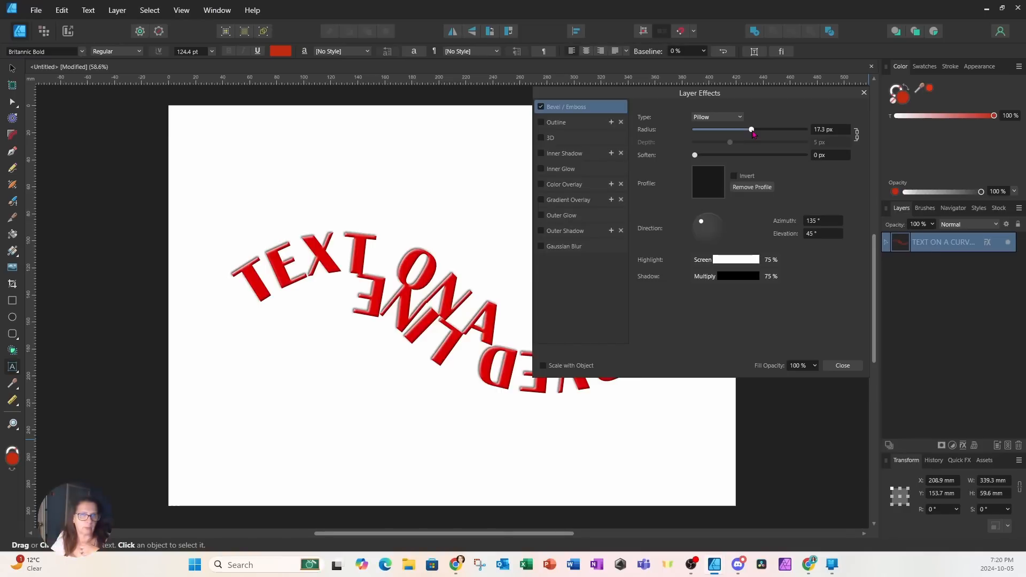
drag(754, 134, 753, 135)
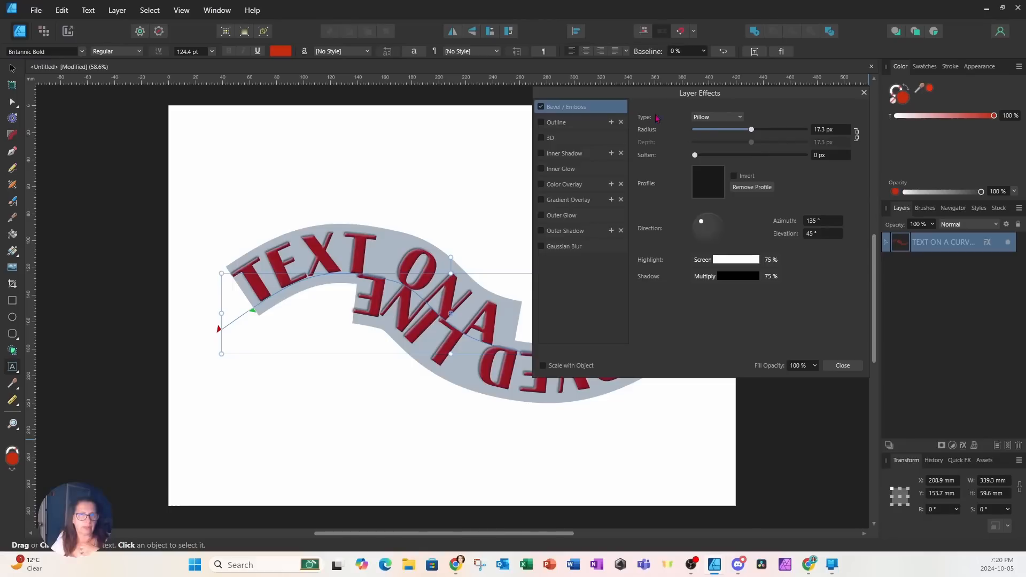
Add a solid black Outline effect outside the lettering with a radius of about 0.6 px
click(568, 125)
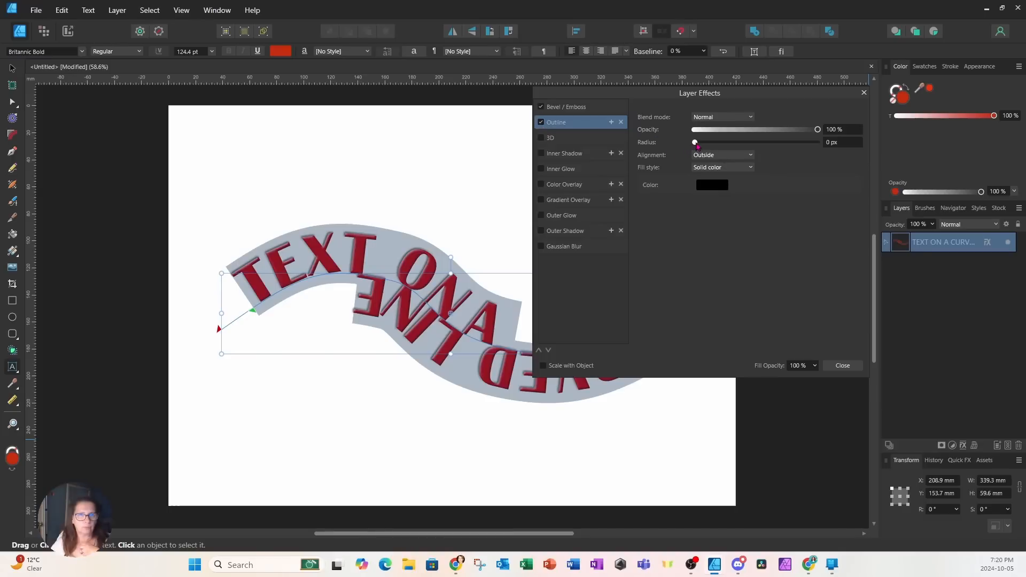
drag(695, 143, 710, 150)
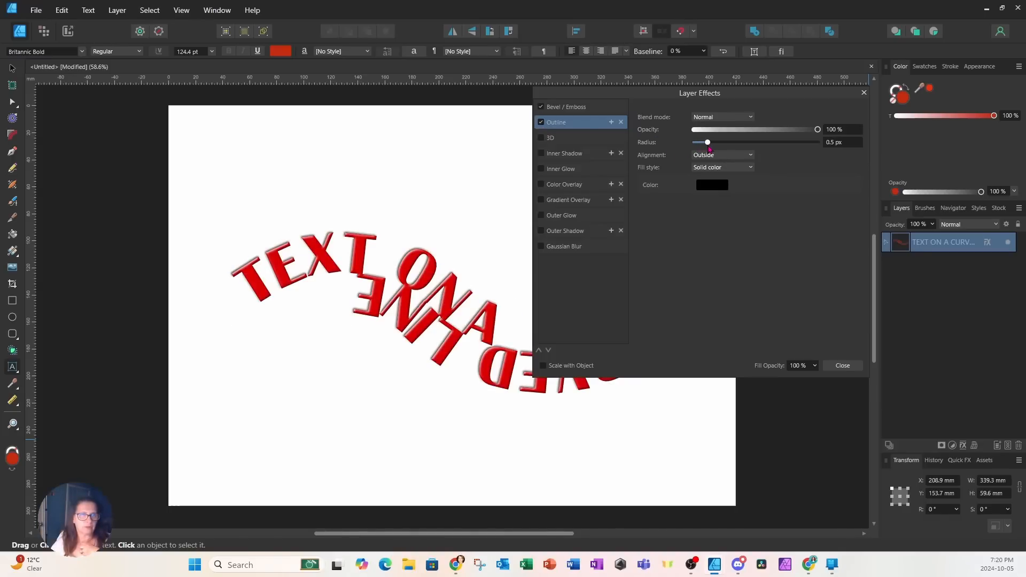
drag(710, 150, 715, 150)
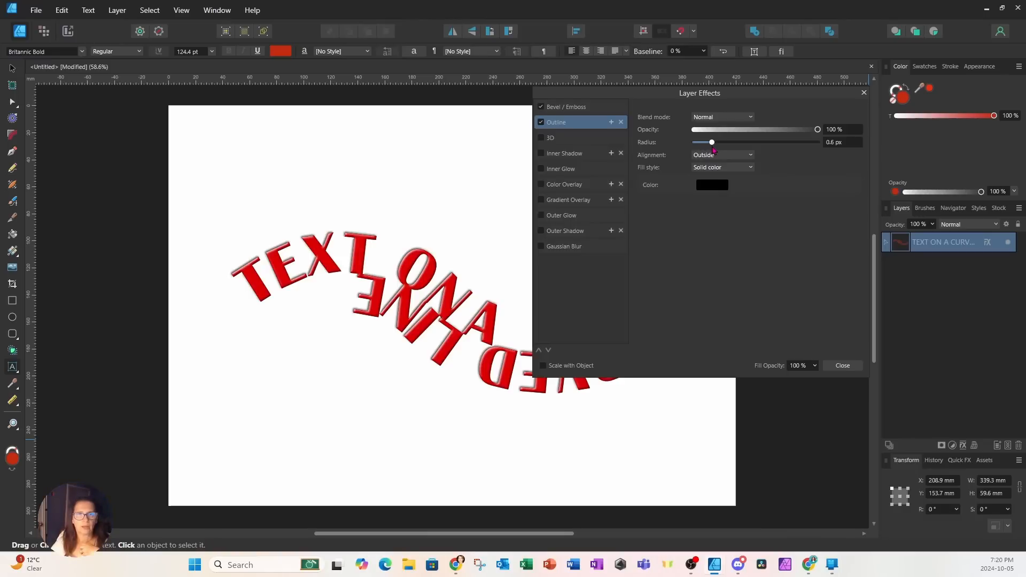
drag(715, 151, 715, 150)
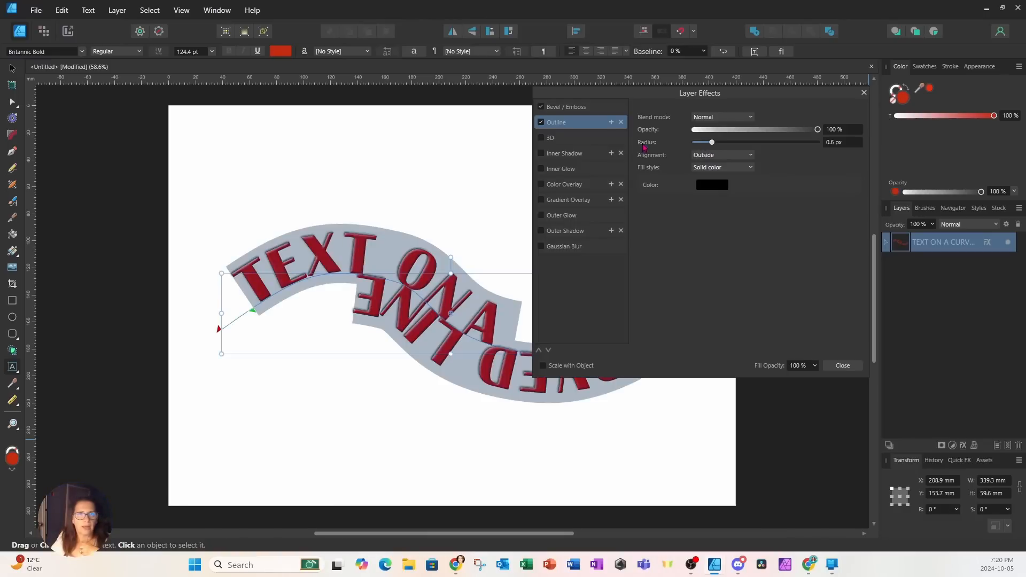
Add a 3D effect with a radius of about 31.2 px, make the effects scale with the object, and deselect the text
click(542, 139)
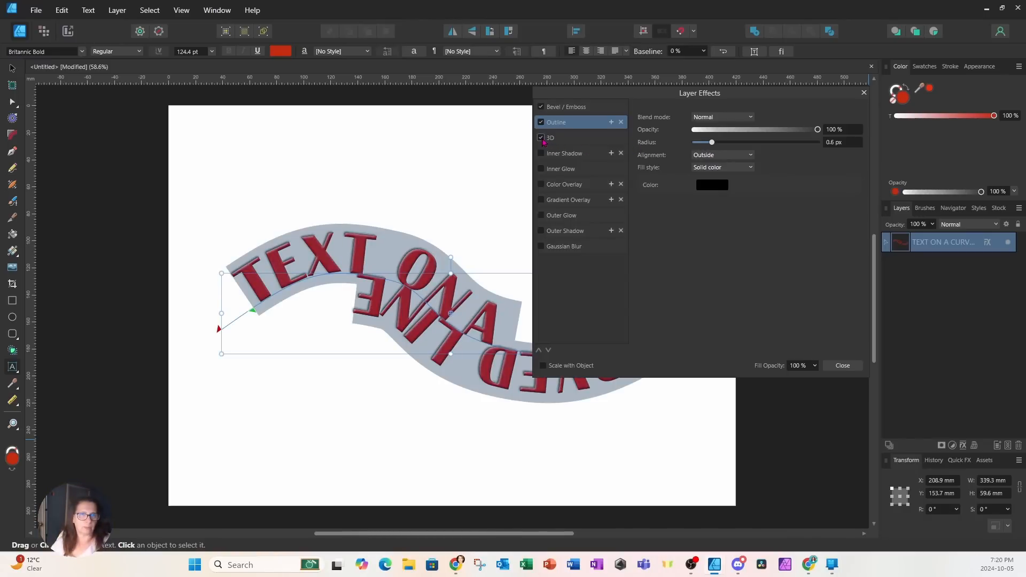
click(591, 140)
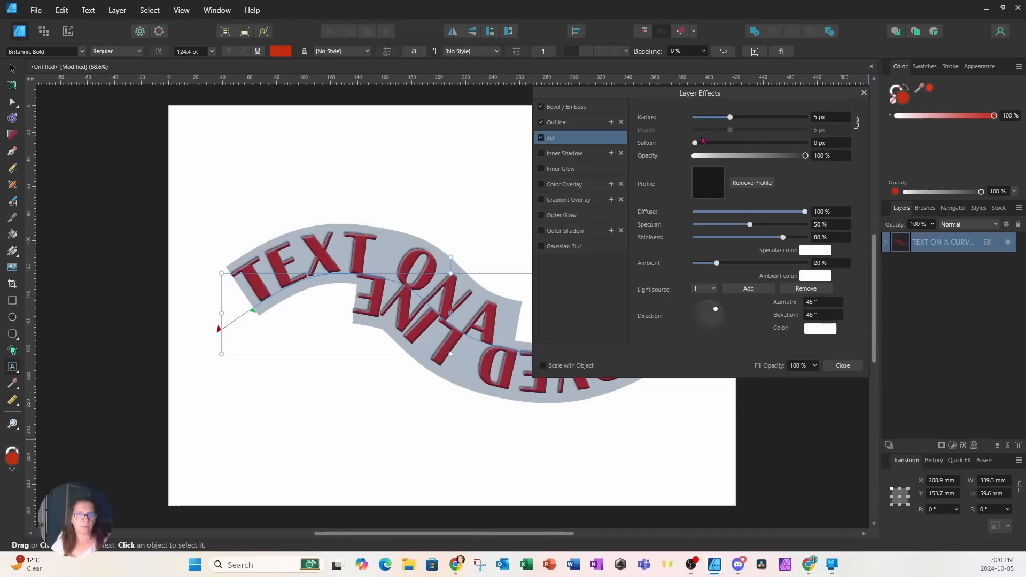
drag(730, 120, 770, 121)
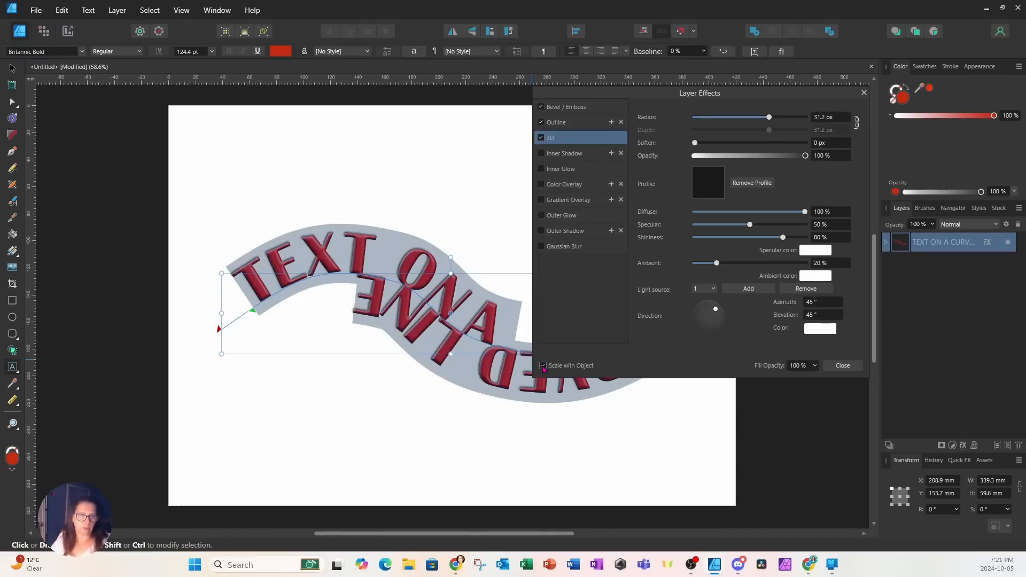
click(843, 366)
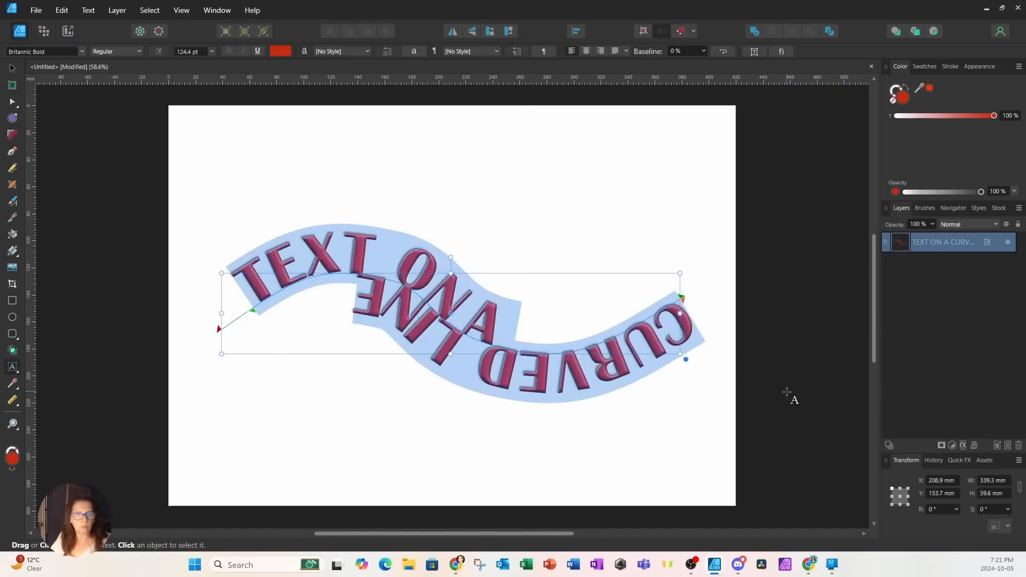
click(12, 68)
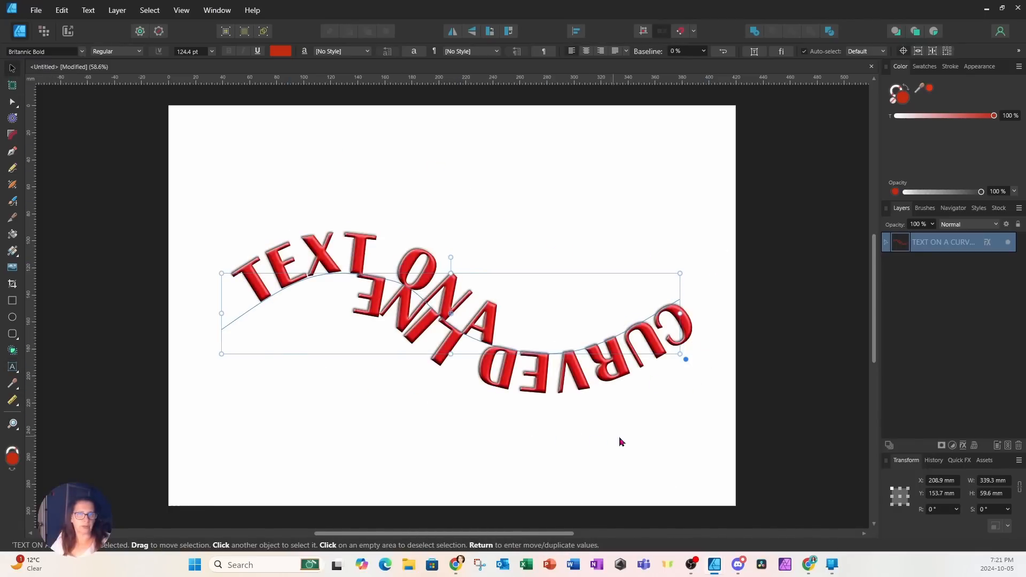
click(589, 417)
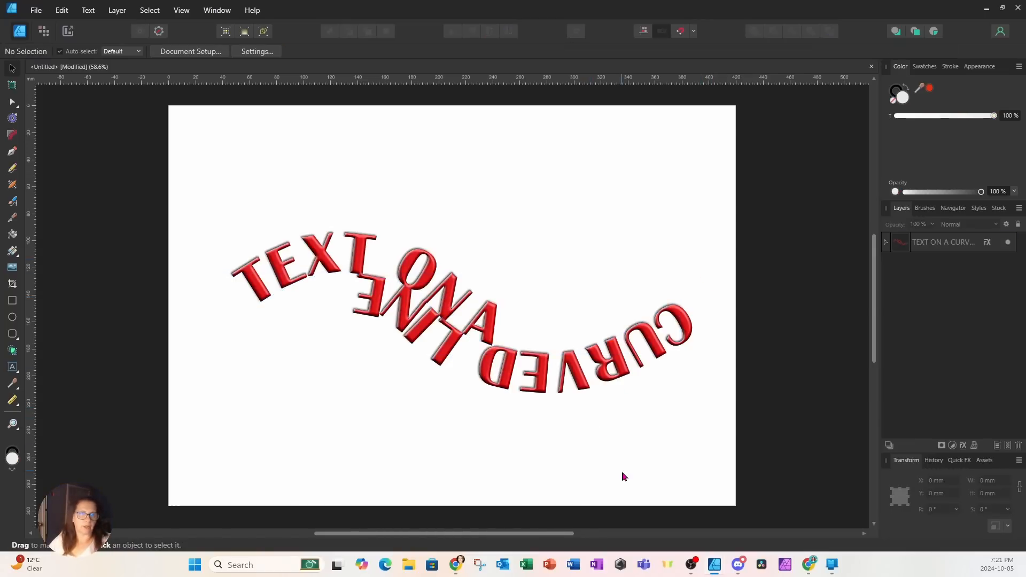